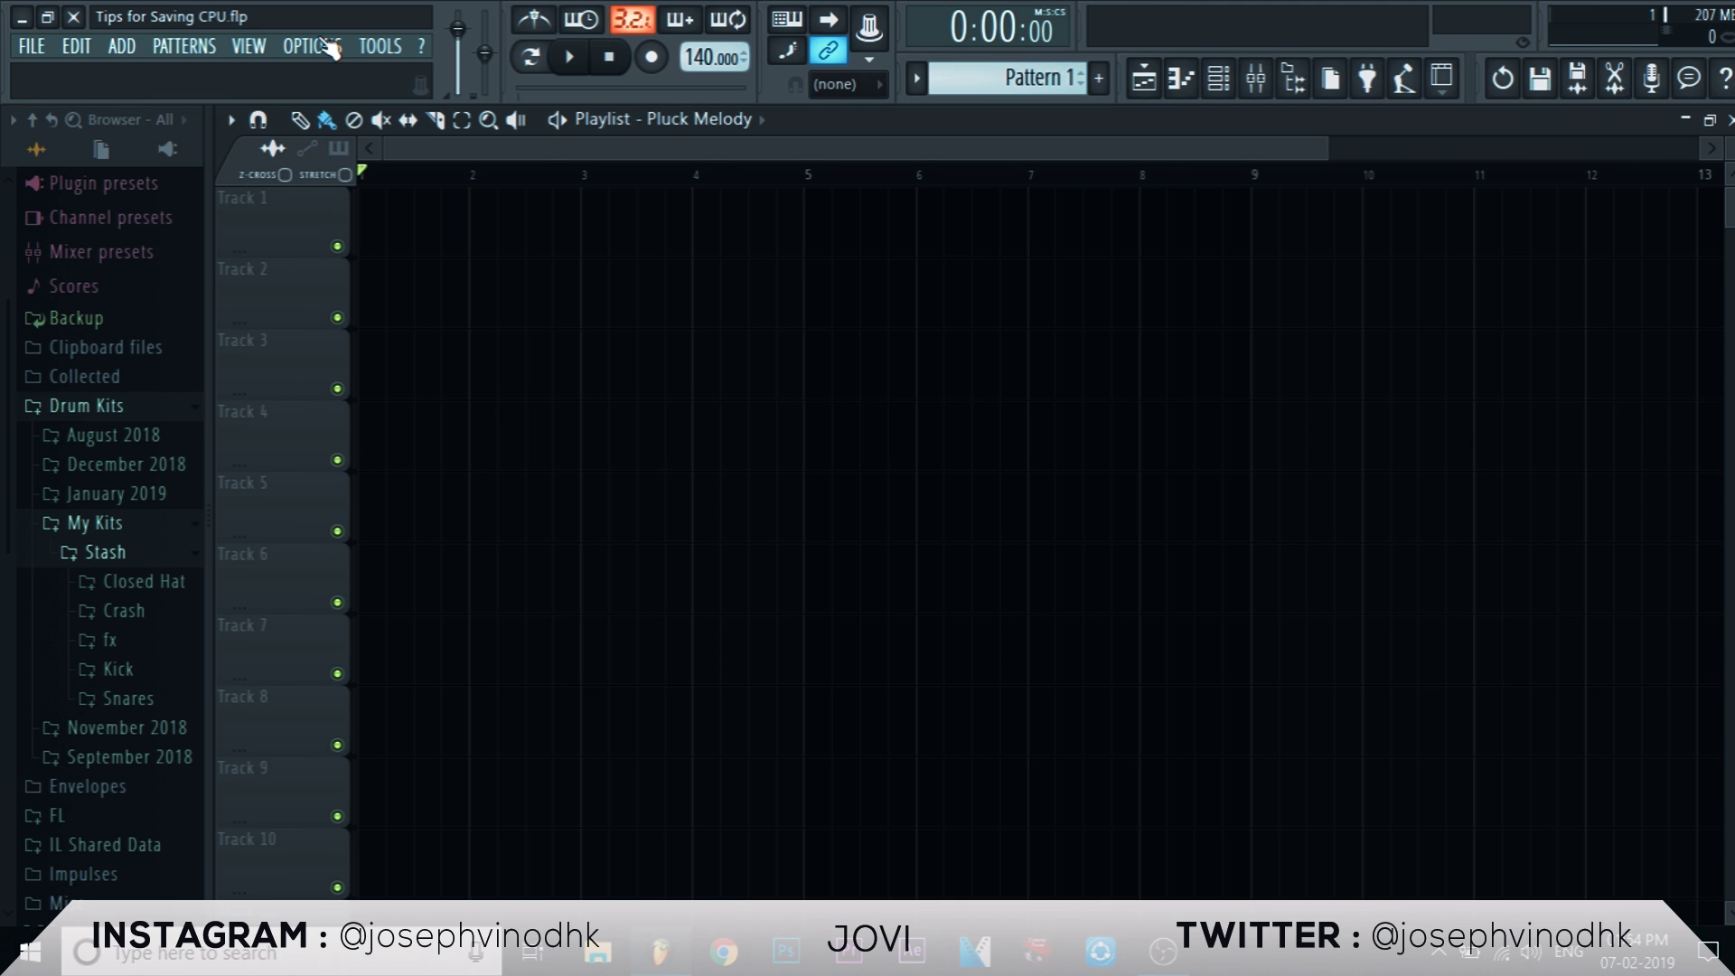
Step: Open the audio settings and examine the installed audio devices, including the ASIO drivers such as FL Studio ASIO
{"action": "left_click", "coordinate": [318, 47]}
{"action": "left_click", "coordinate": [314, 121]}
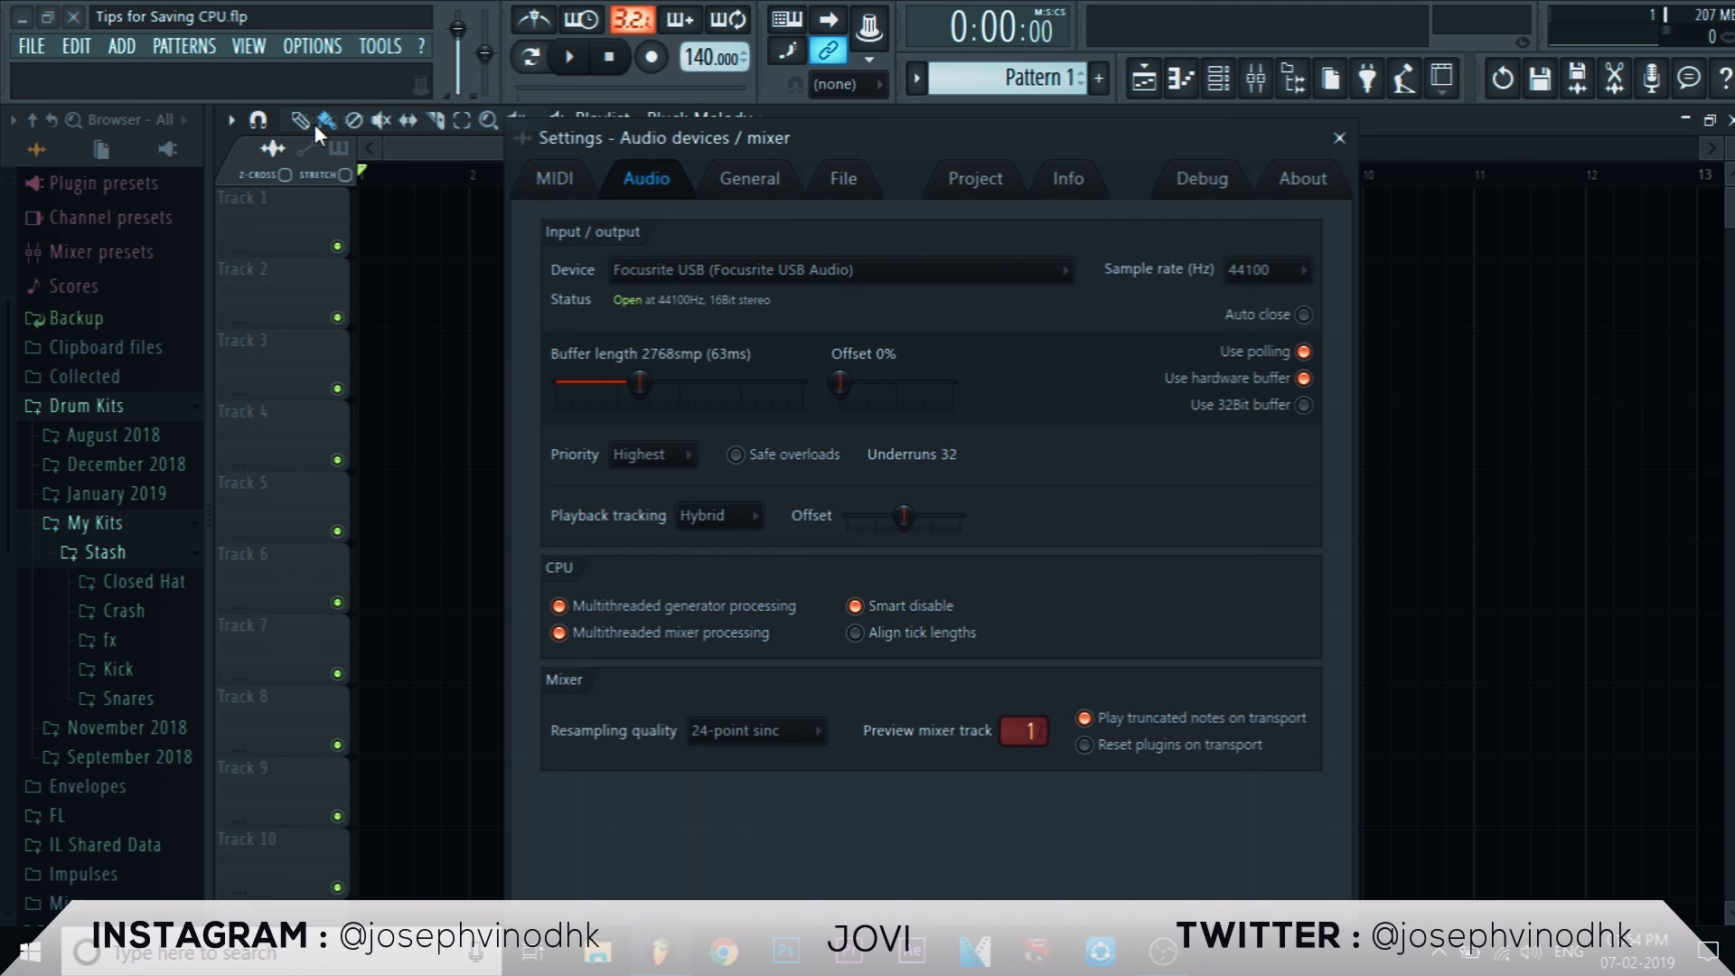
{"action": "left_click", "coordinate": [676, 282]}
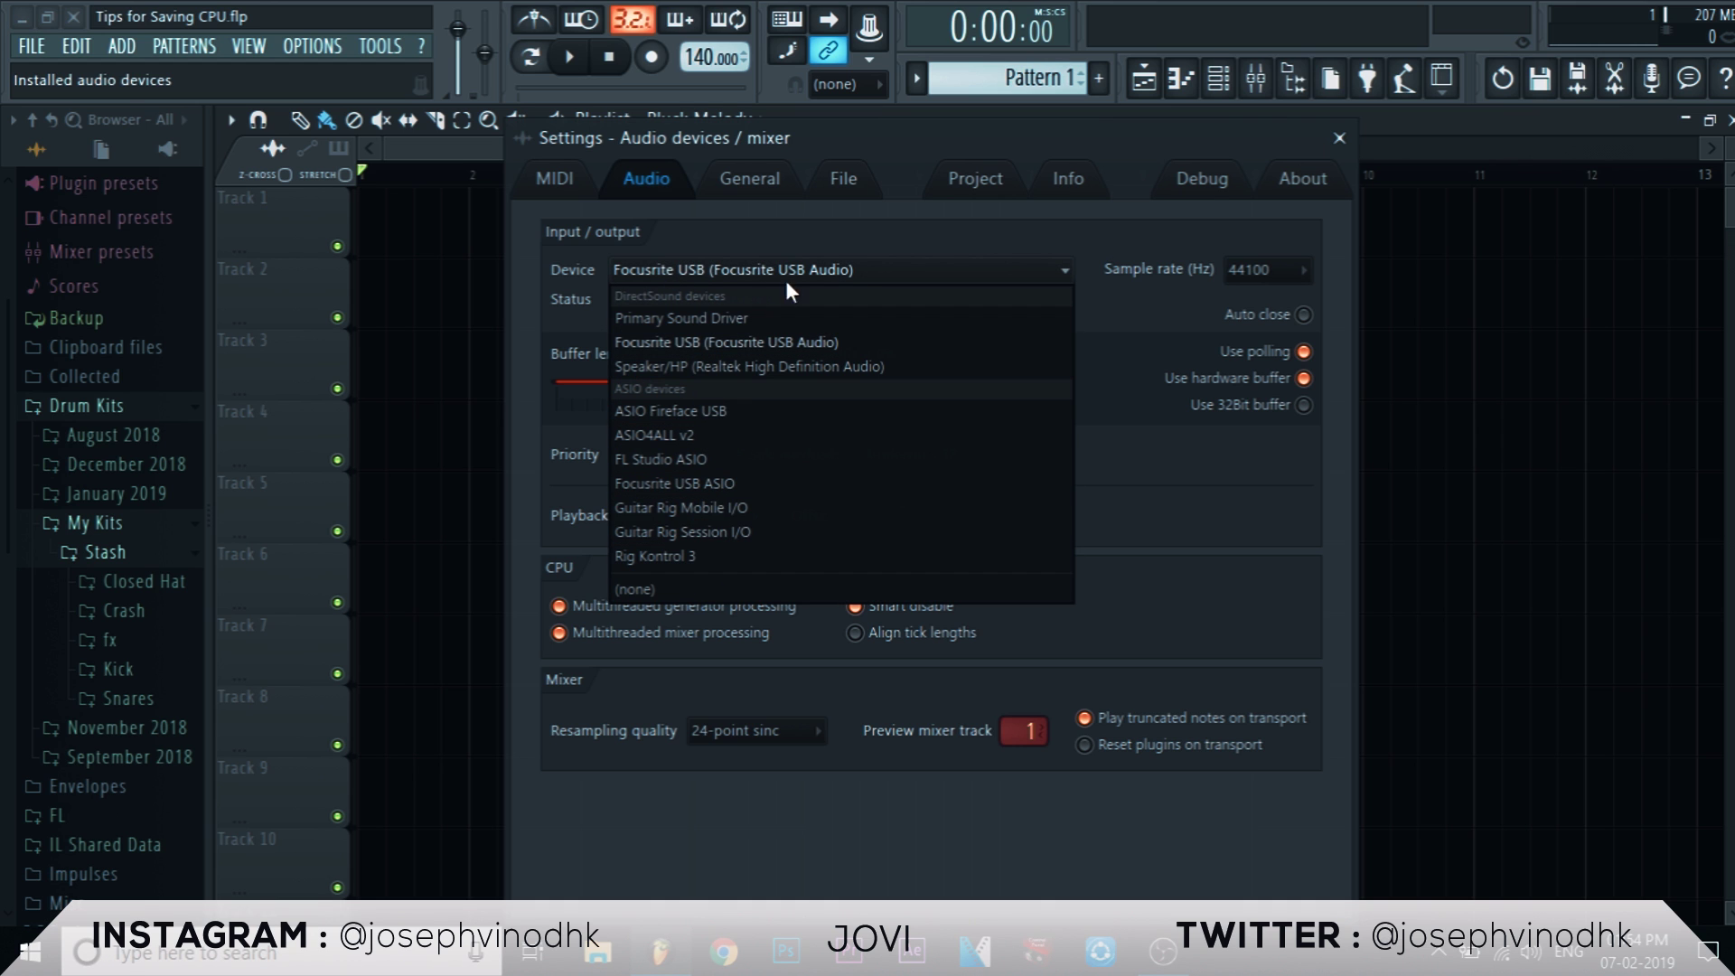
{"action": "left_click", "coordinate": [898, 246]}
{"action": "left_click", "coordinate": [793, 269]}
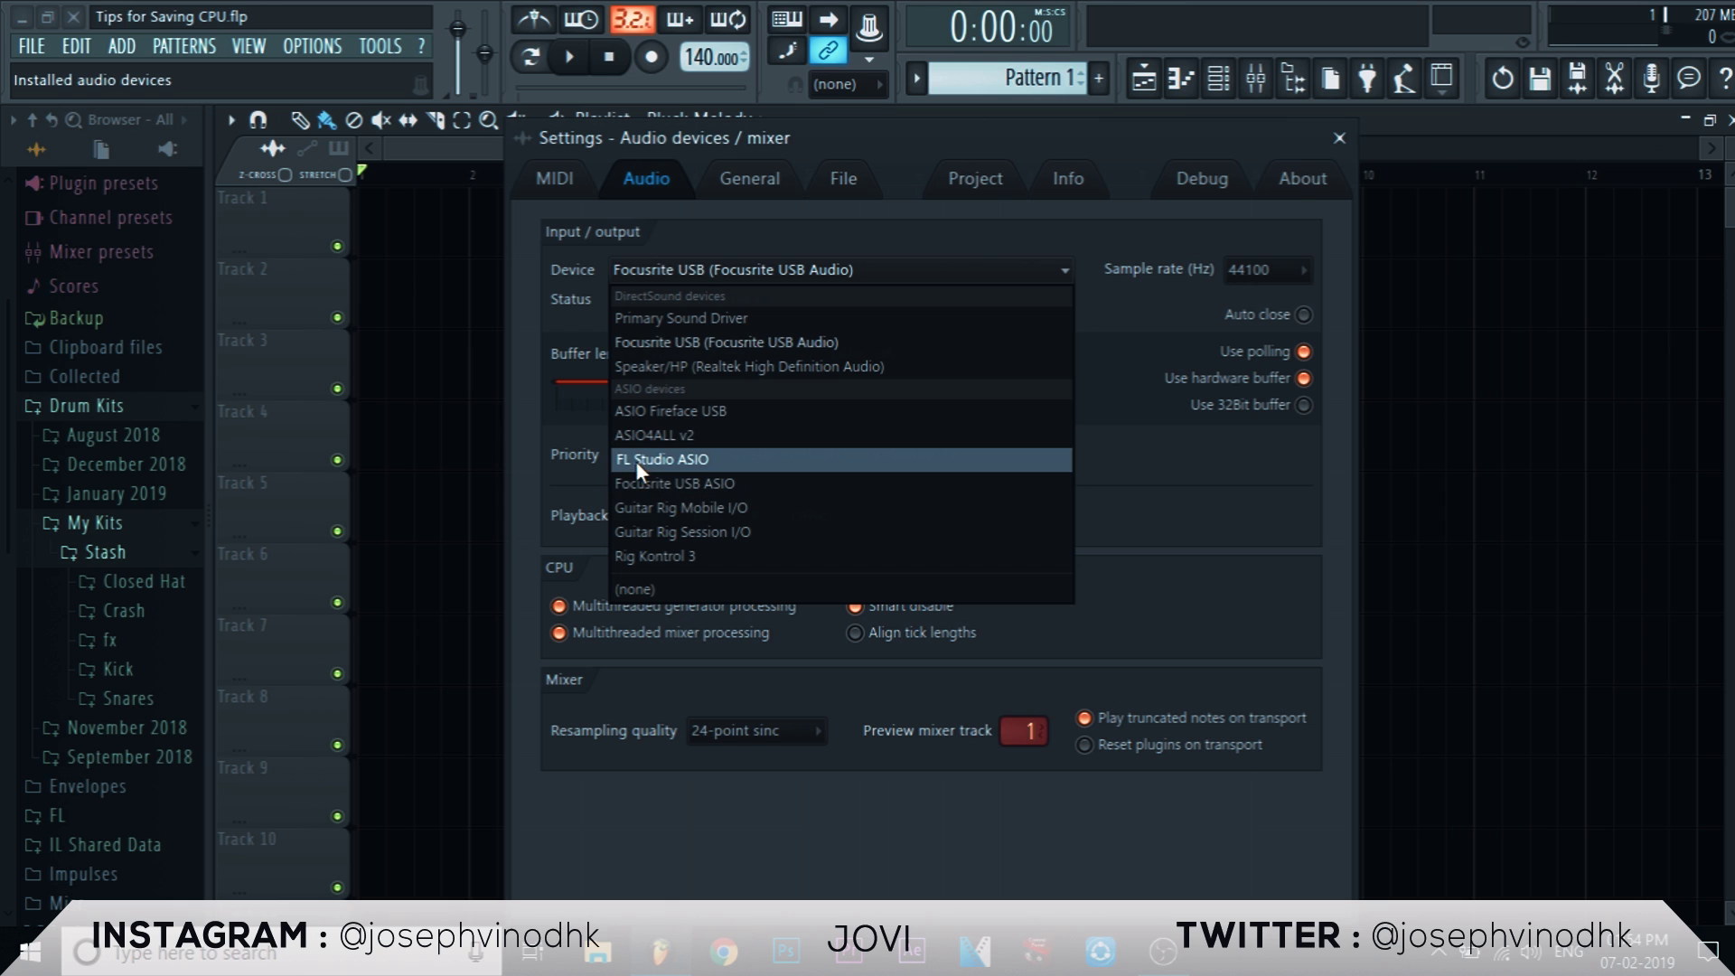
{"action": "left_click", "coordinate": [1124, 334]}
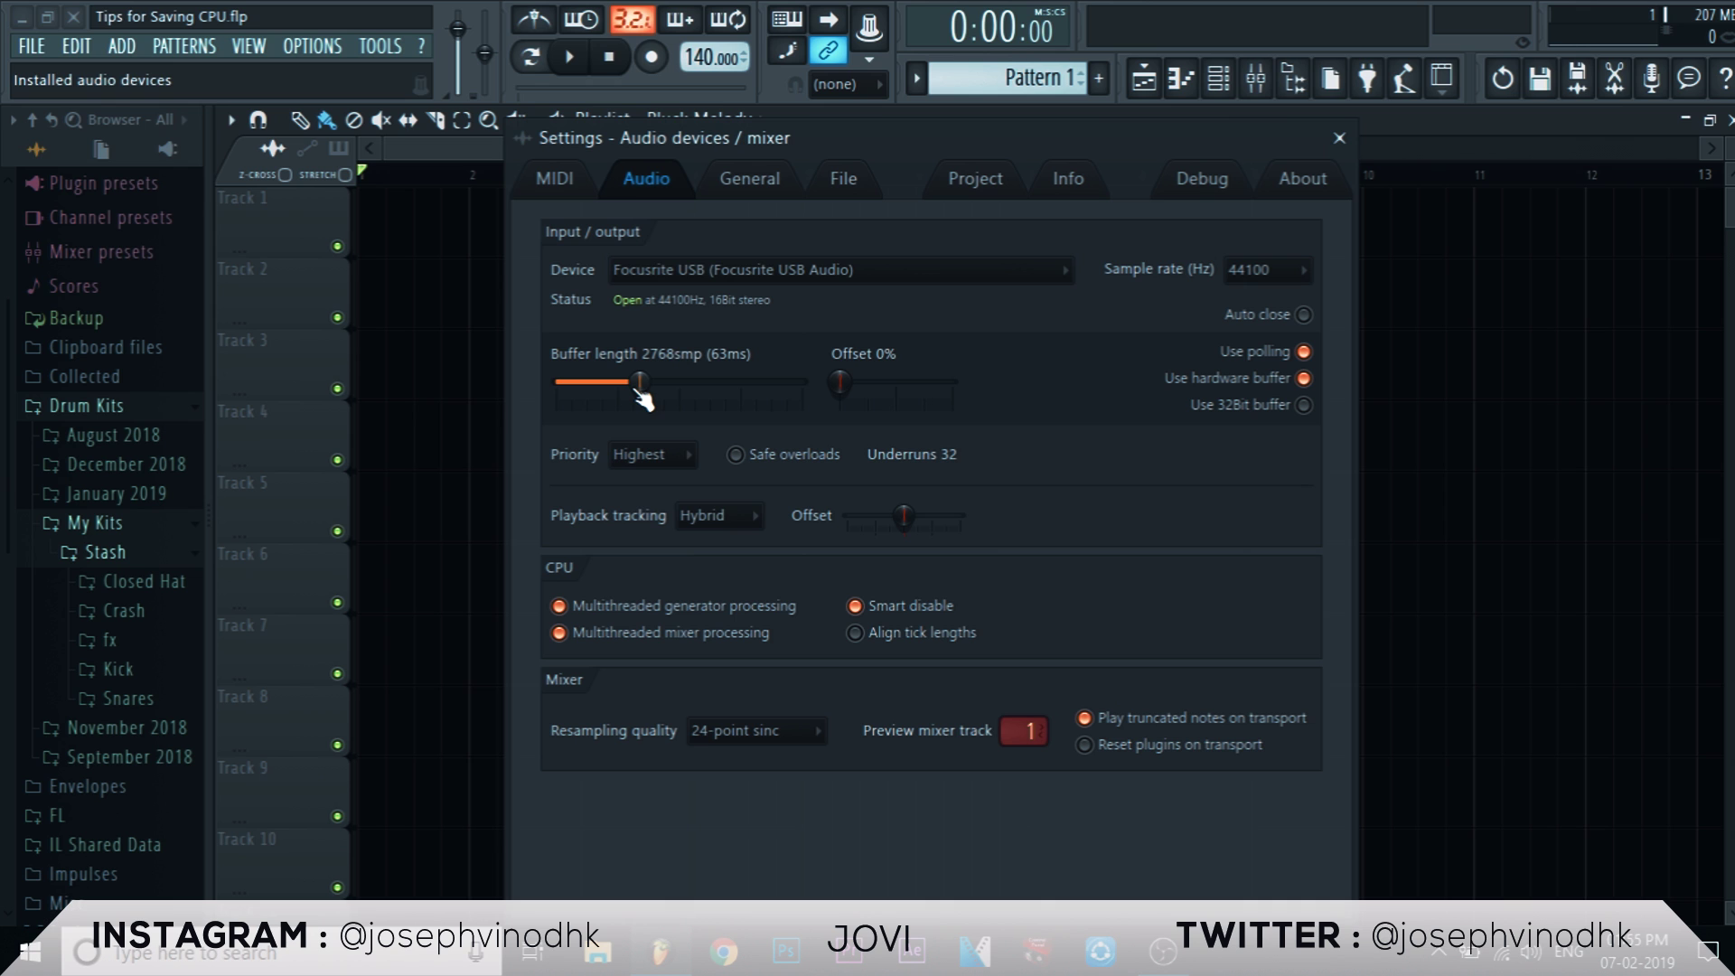
Step: Close the settings and place the Pluck Melody audio clip at the start of Track 1 in the playlist
{"action": "left_click", "coordinate": [1218, 78]}
{"action": "left_click", "coordinate": [1340, 139]}
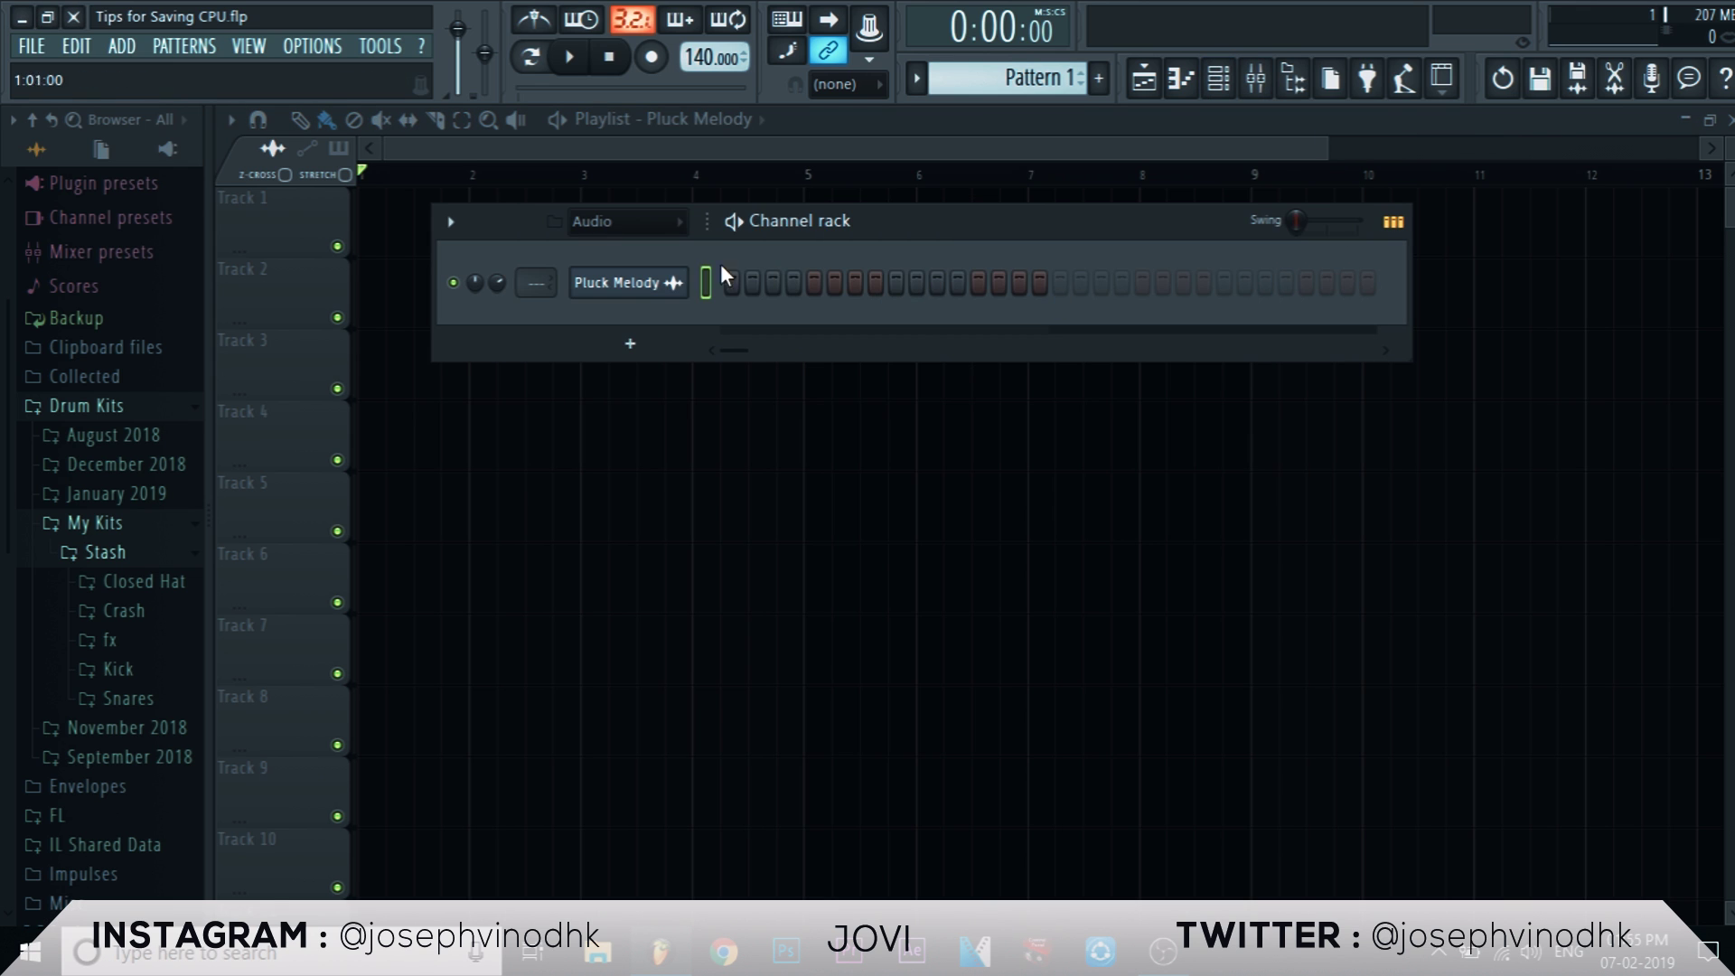
{"action": "left_click", "coordinate": [664, 281]}
{"action": "left_click_drag", "start_coordinate": [734, 695], "coordinate": [402, 226]}
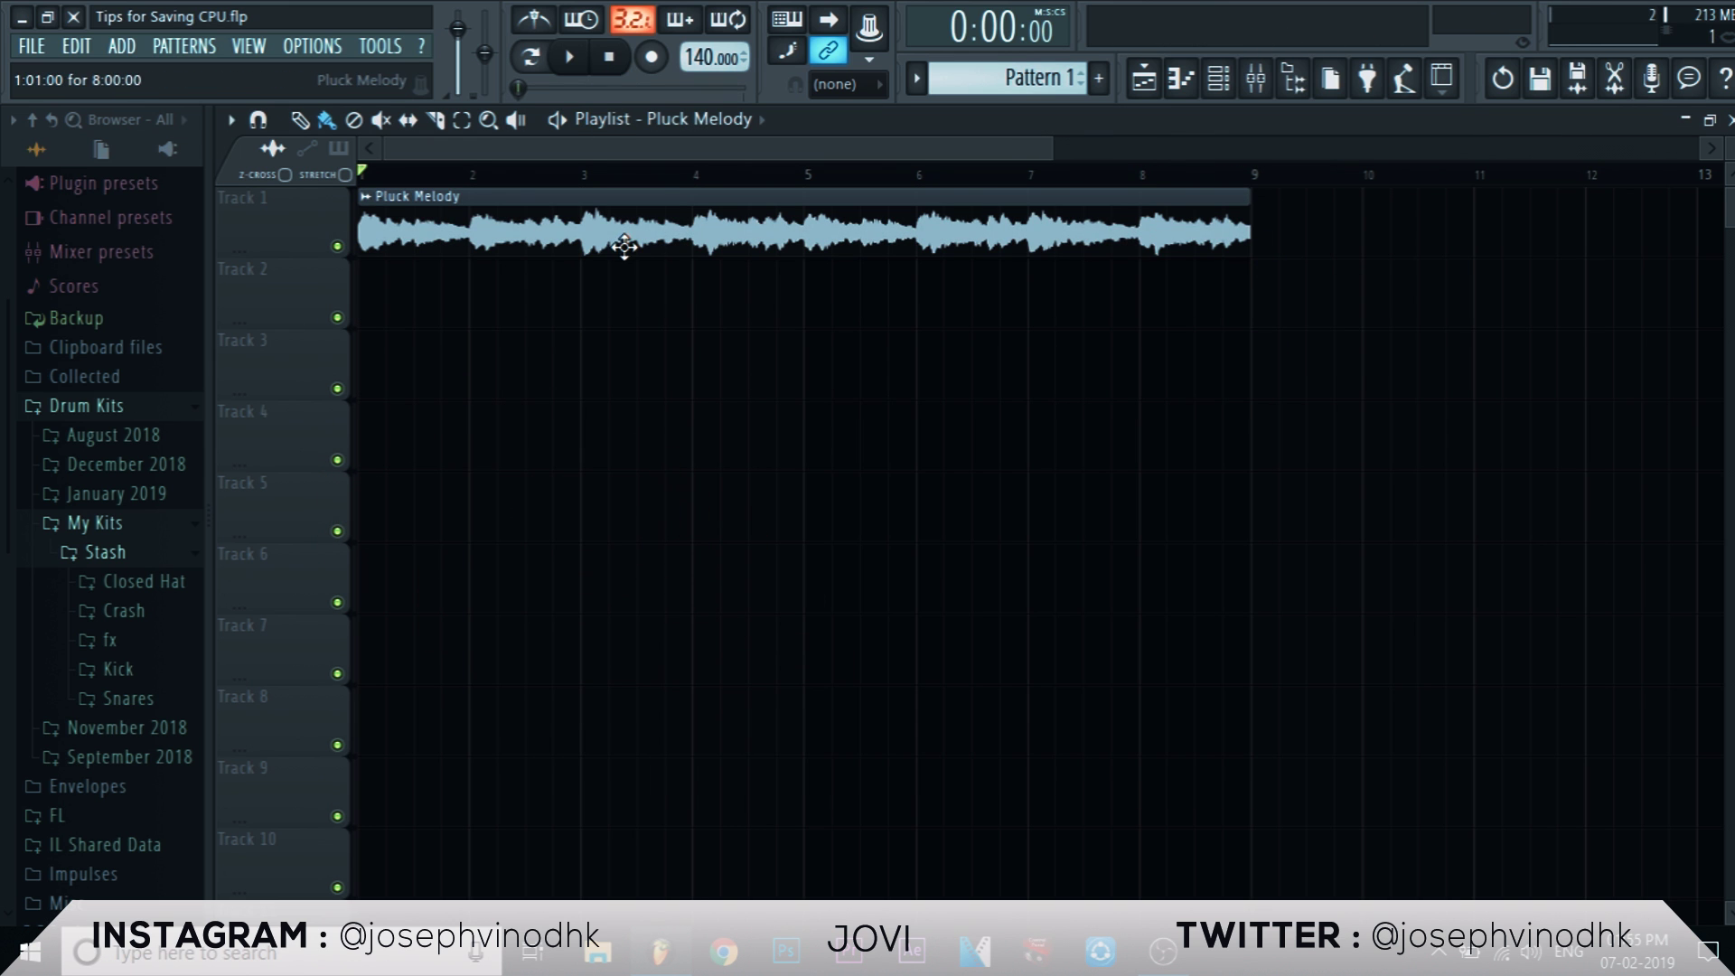
Step: Reopen the audio settings and play the Pluck Melody clip briefly to hear it with the existing buffer length
{"action": "left_click", "coordinate": [312, 46]}
{"action": "left_click", "coordinate": [344, 120]}
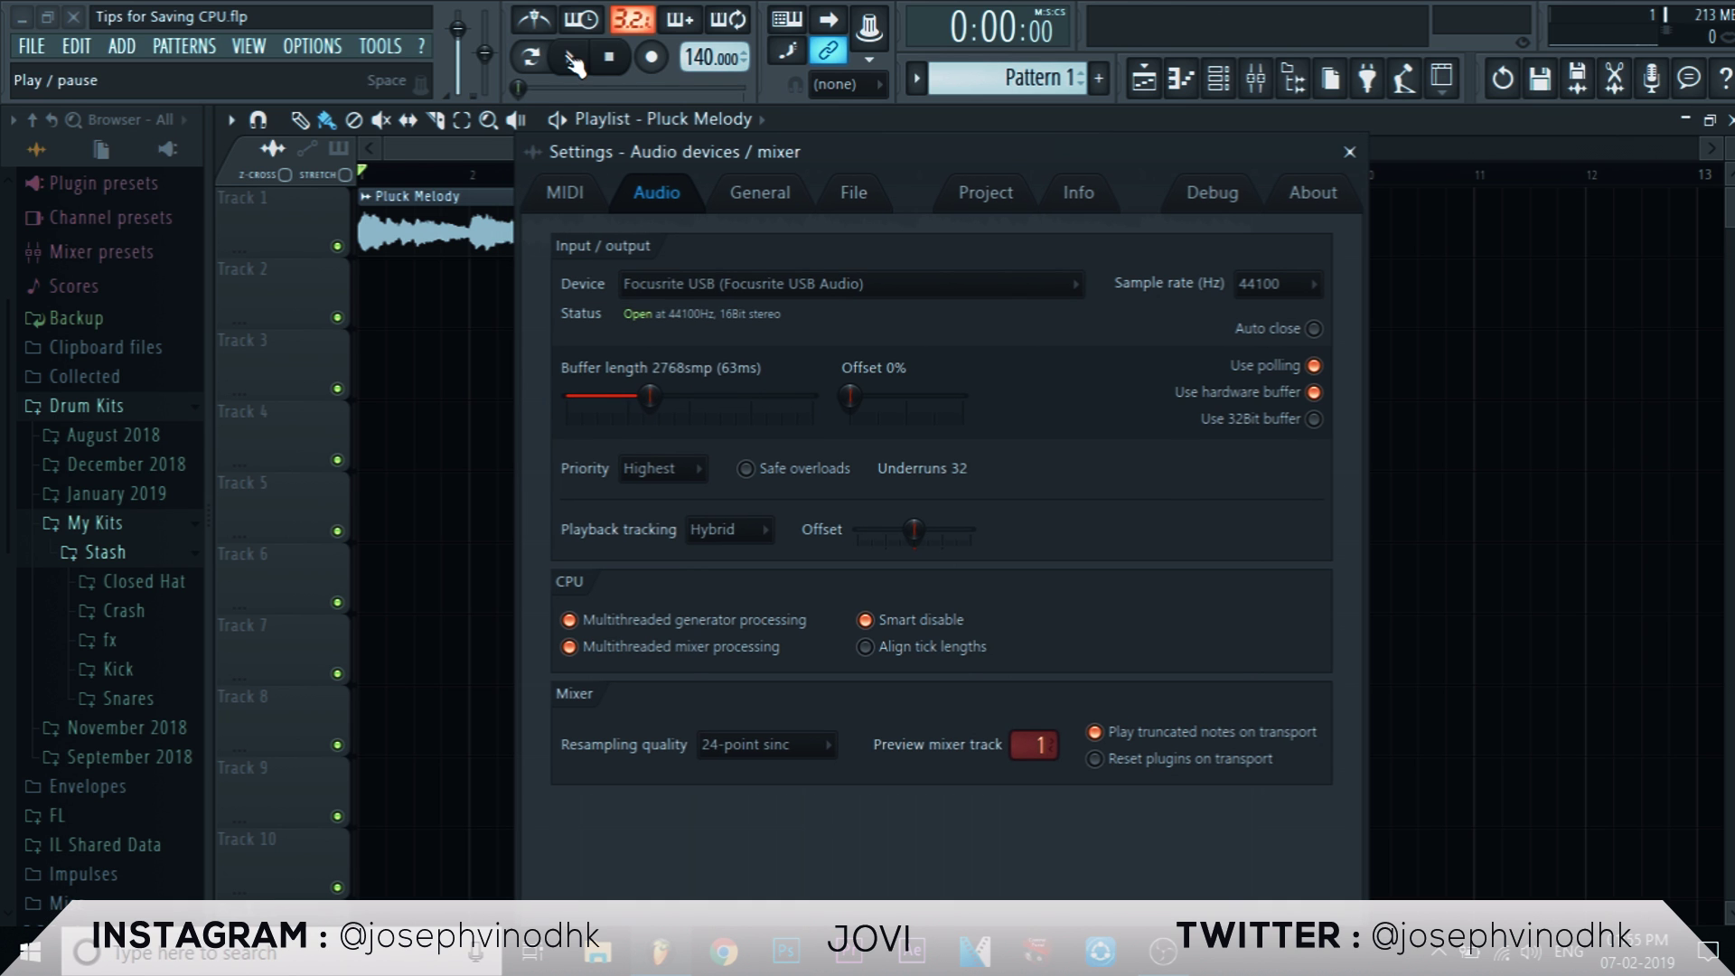
{"action": "left_click", "coordinate": [572, 56]}
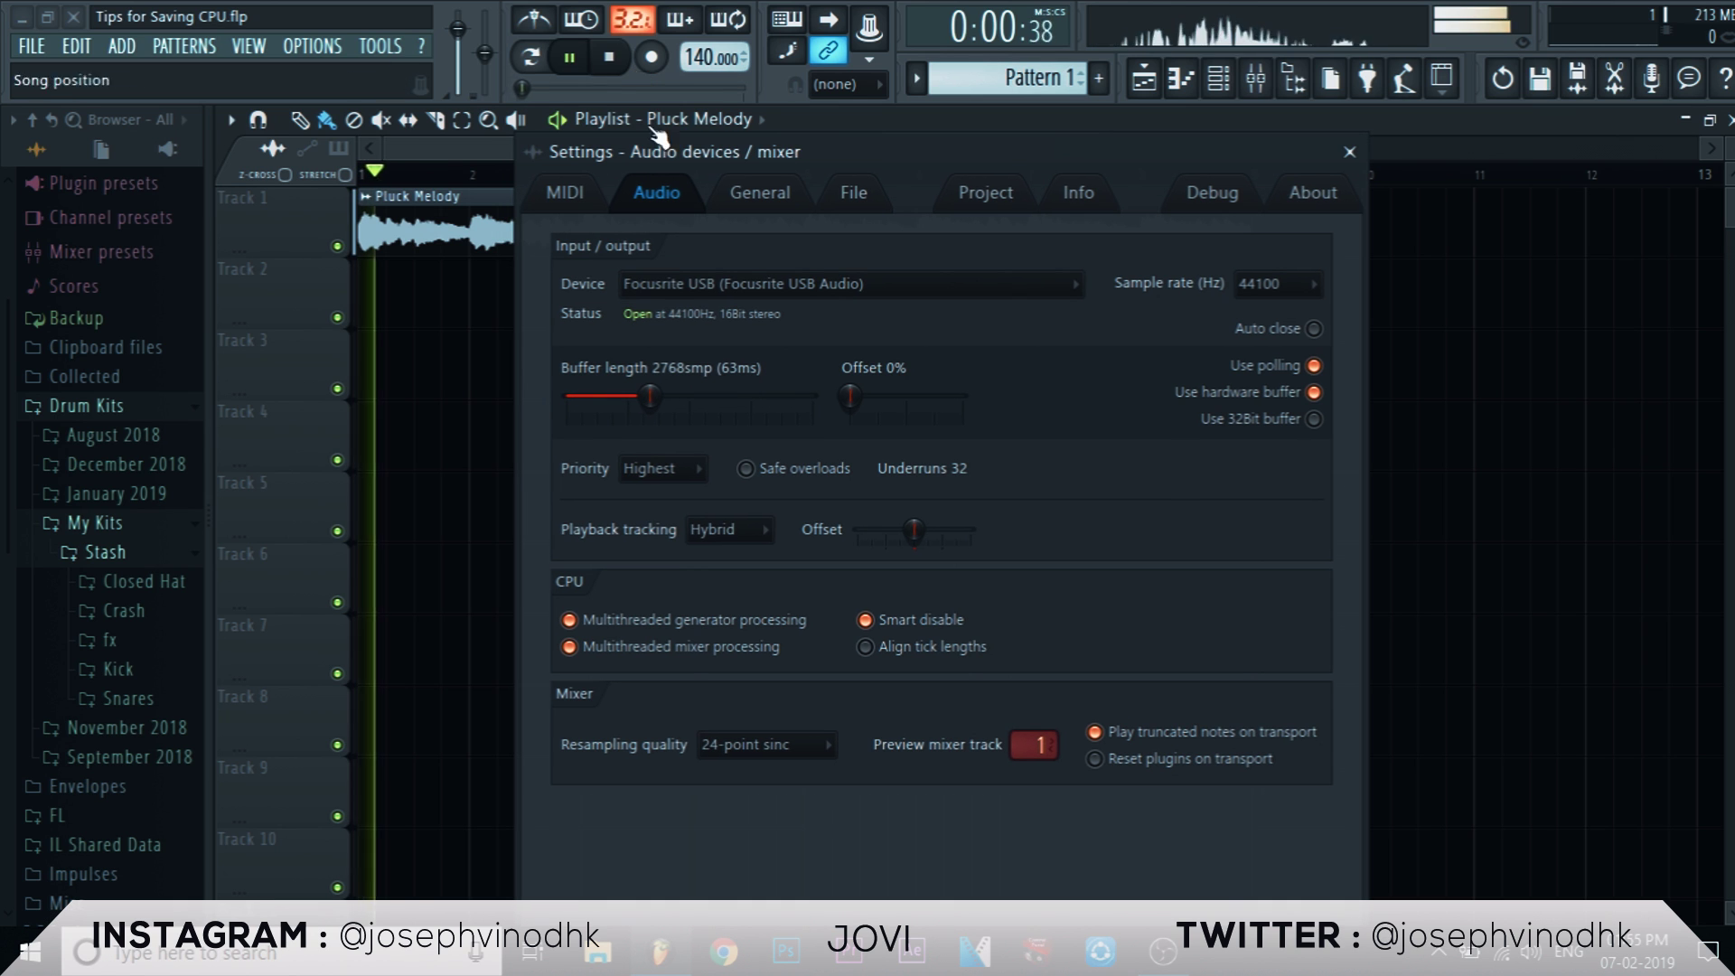
{"action": "left_click", "coordinate": [618, 58]}
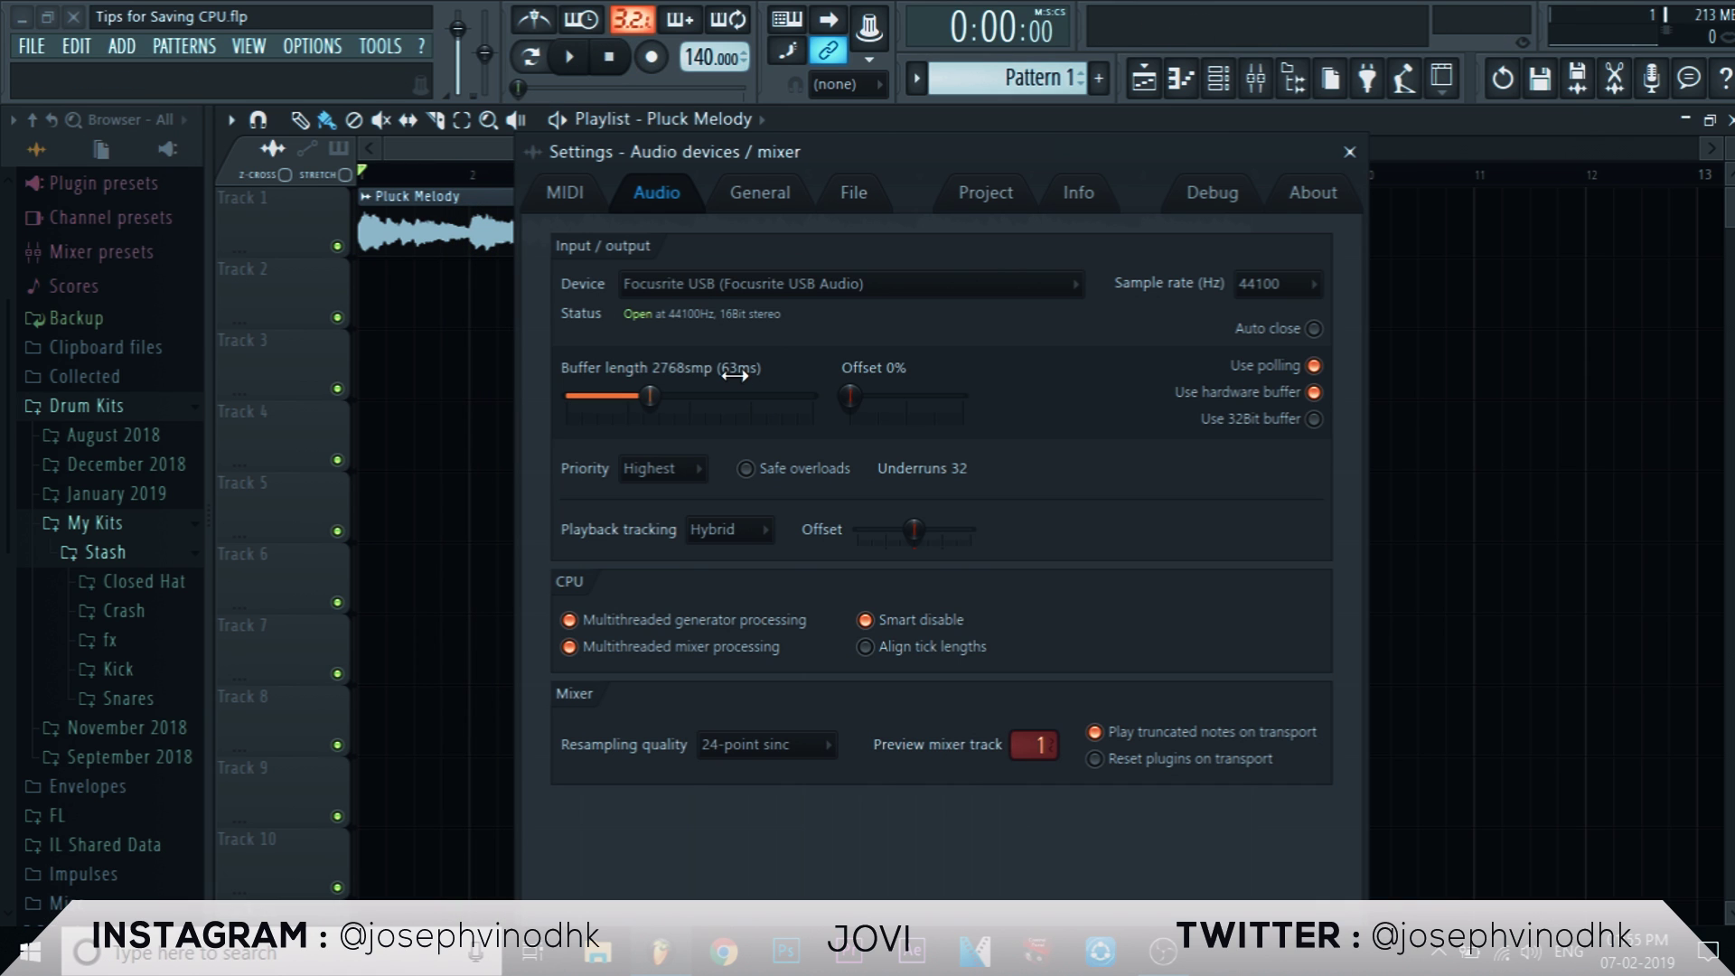
Step: Lower the buffer length to 1584 samples while the melody plays, and stop playback
{"action": "left_click", "coordinate": [571, 56]}
{"action": "left_click_drag", "start_coordinate": [649, 396], "coordinate": [620, 398]}
{"action": "key", "text": "space"}
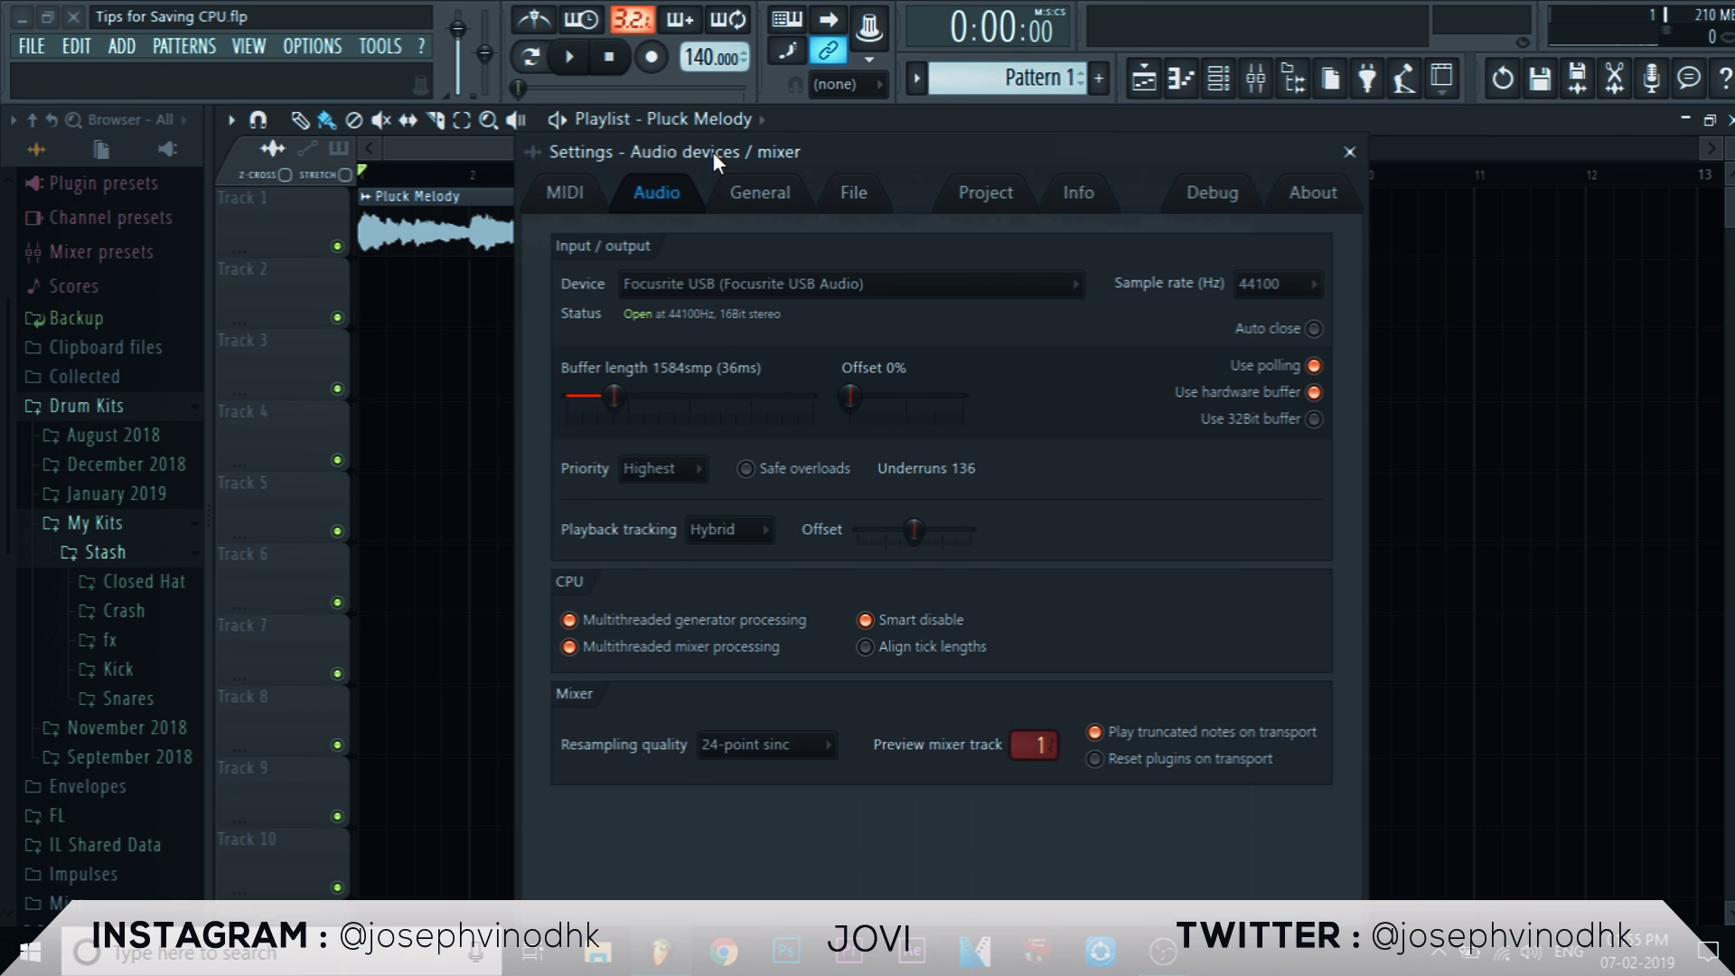
{"action": "left_click_drag", "start_coordinate": [713, 151], "coordinate": [680, 132]}
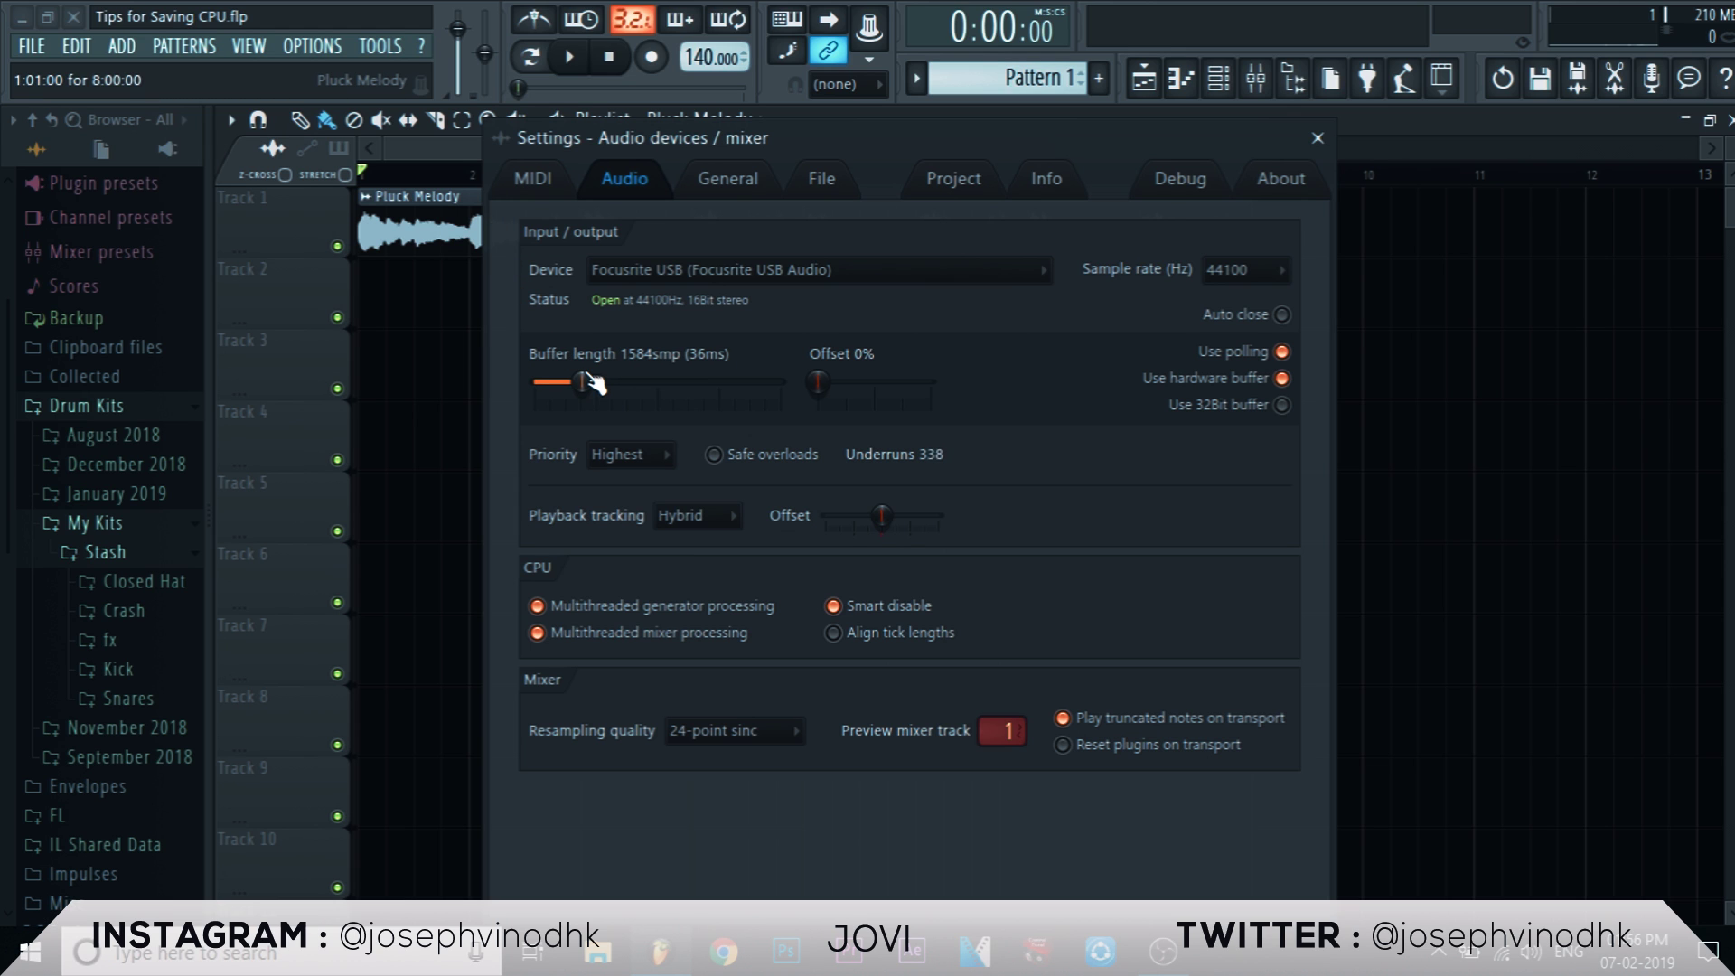
Step: Raise the buffer length to 4096 samples and play the melody to test the sound
{"action": "left_click_drag", "start_coordinate": [592, 389], "coordinate": [666, 389]}
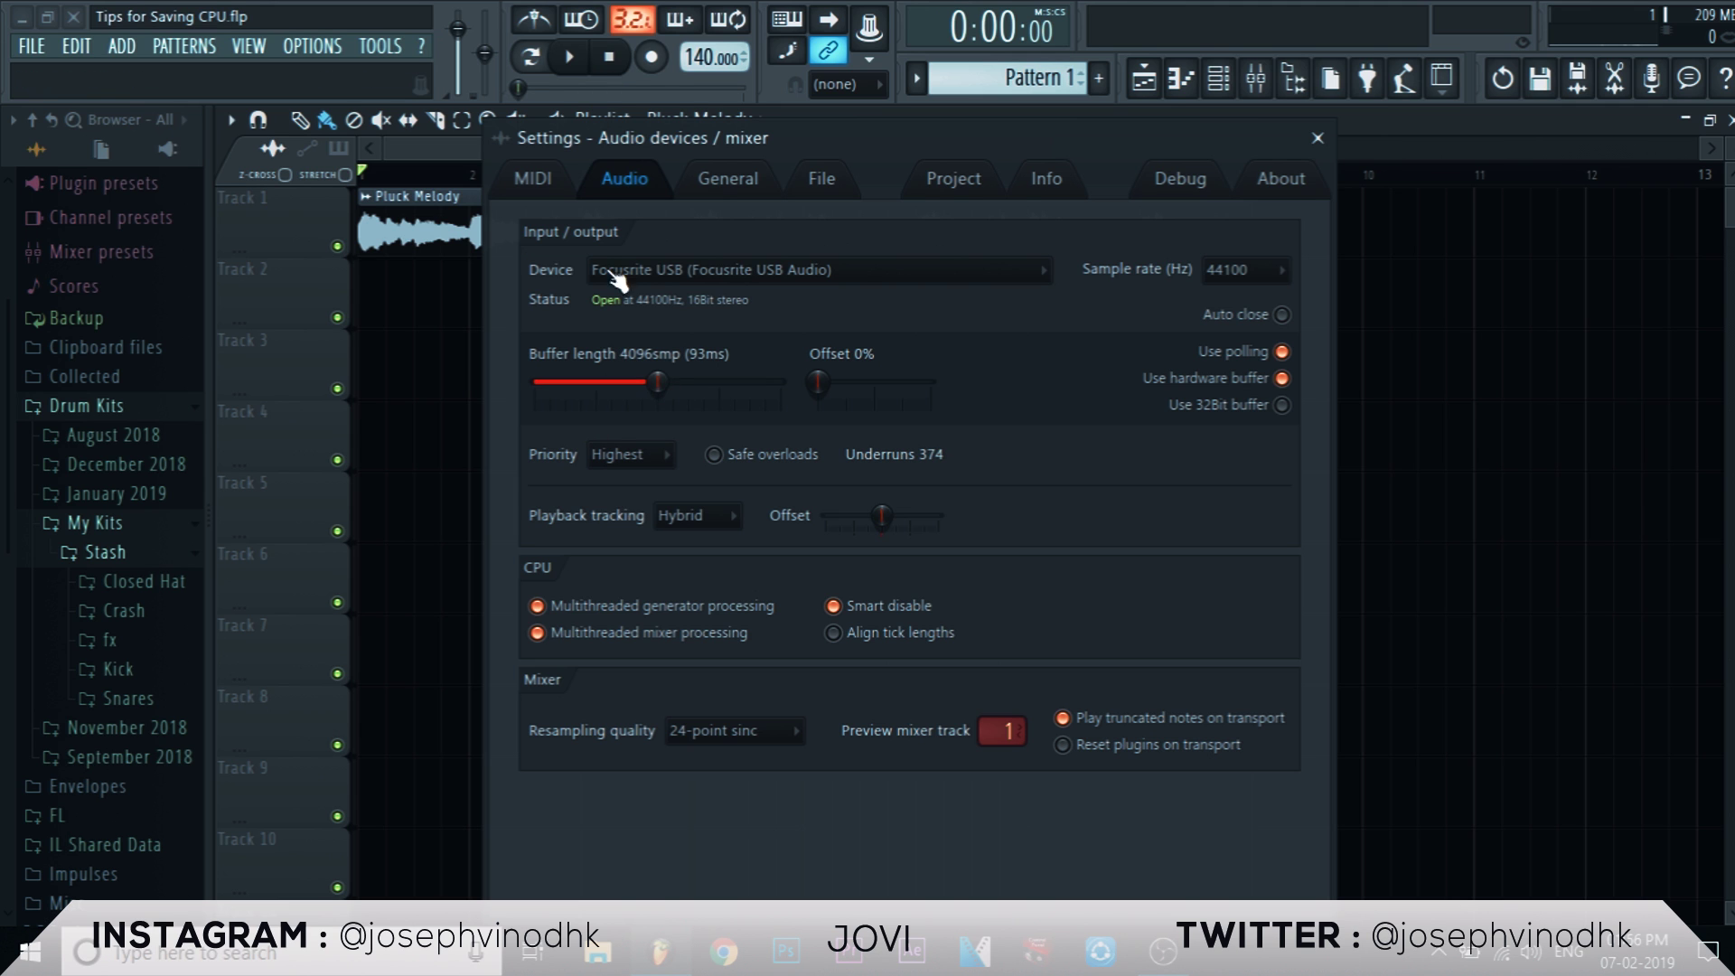
{"action": "left_click", "coordinate": [575, 58]}
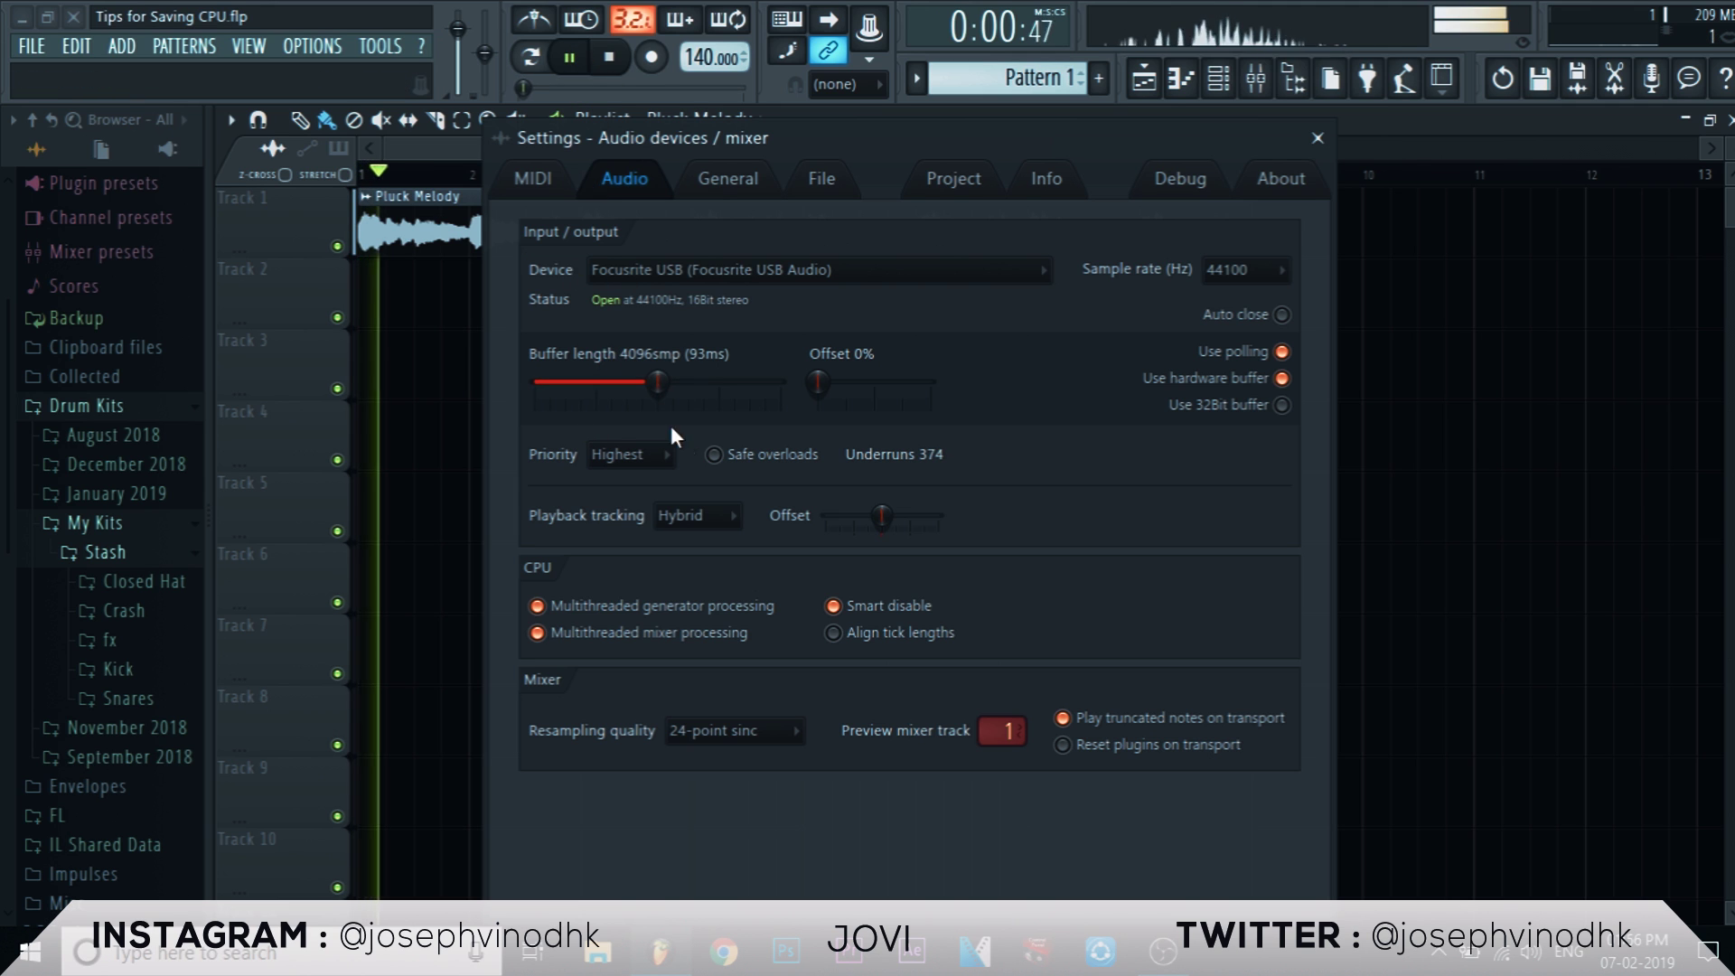
{"action": "left_click", "coordinate": [611, 59]}
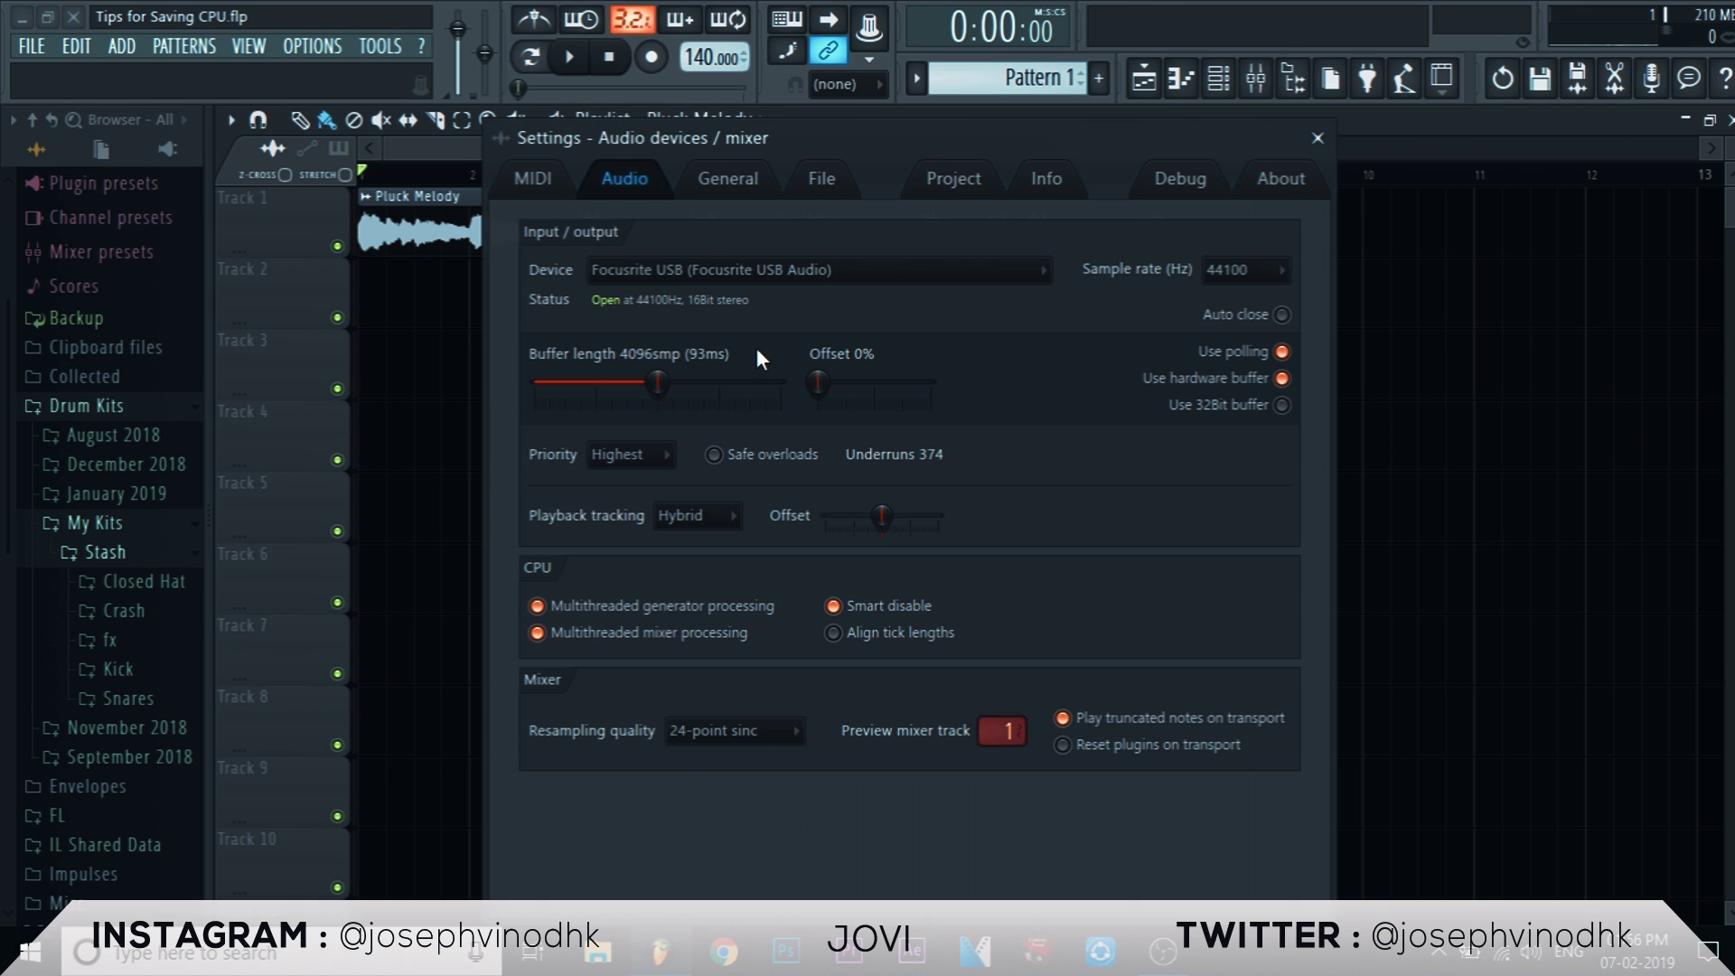
{"action": "left_click_drag", "start_coordinate": [714, 144], "coordinate": [637, 142]}
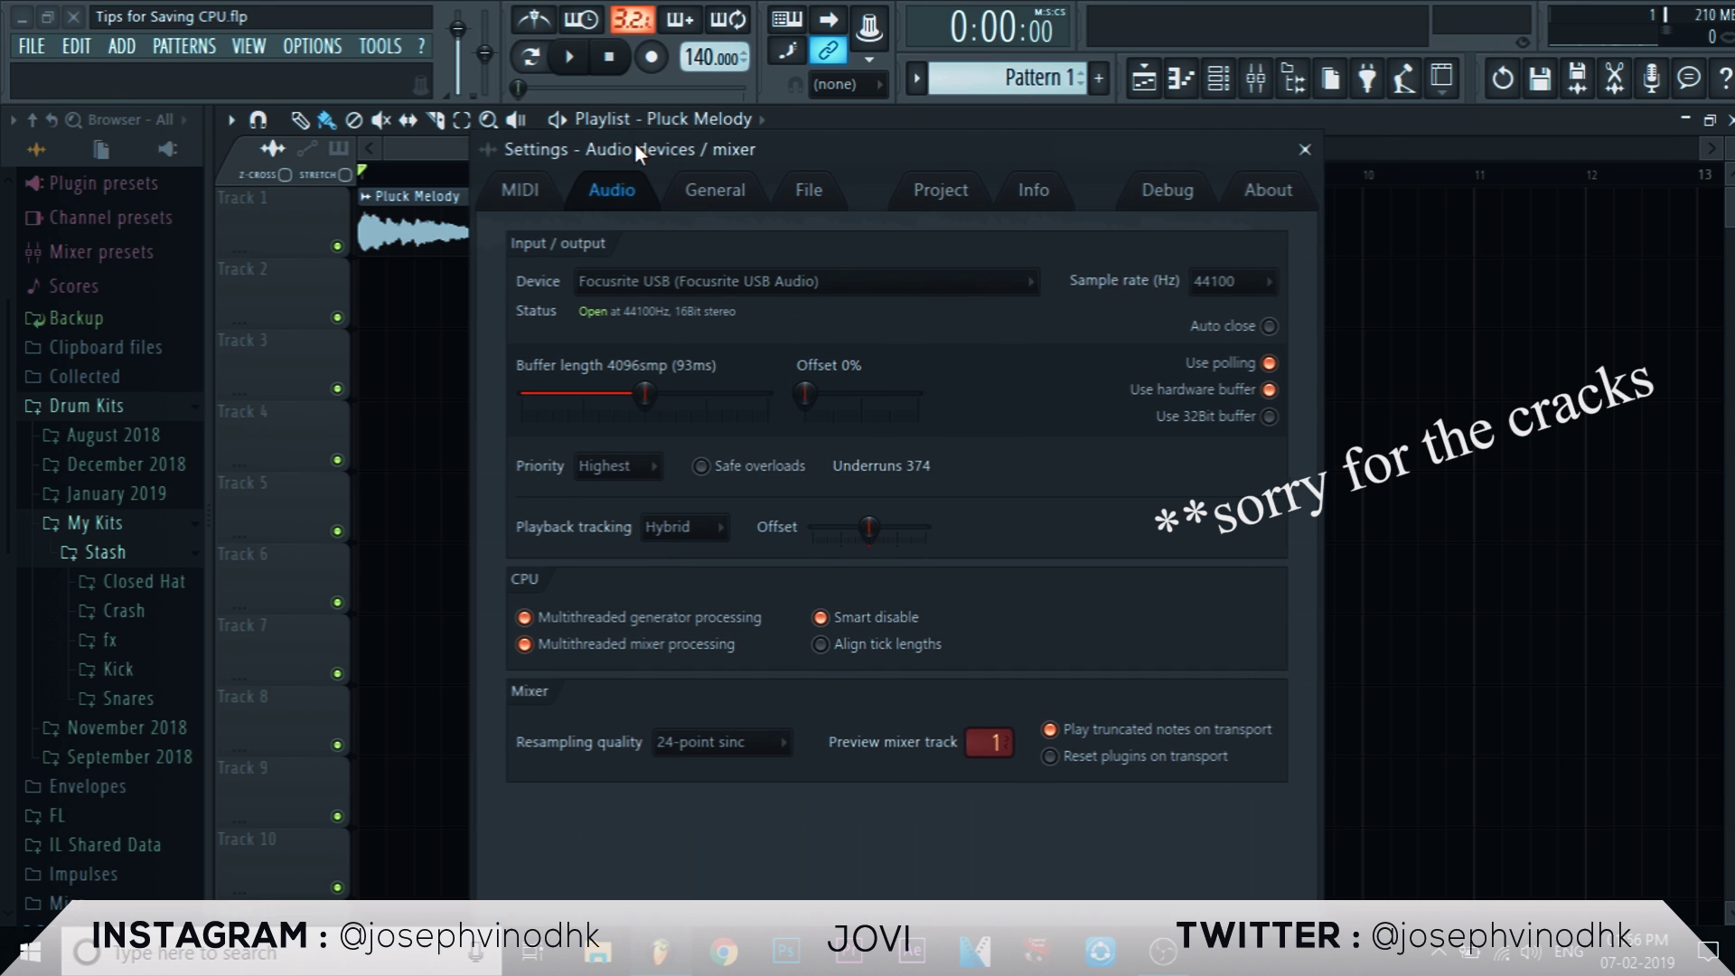
{"action": "left_click", "coordinate": [572, 63]}
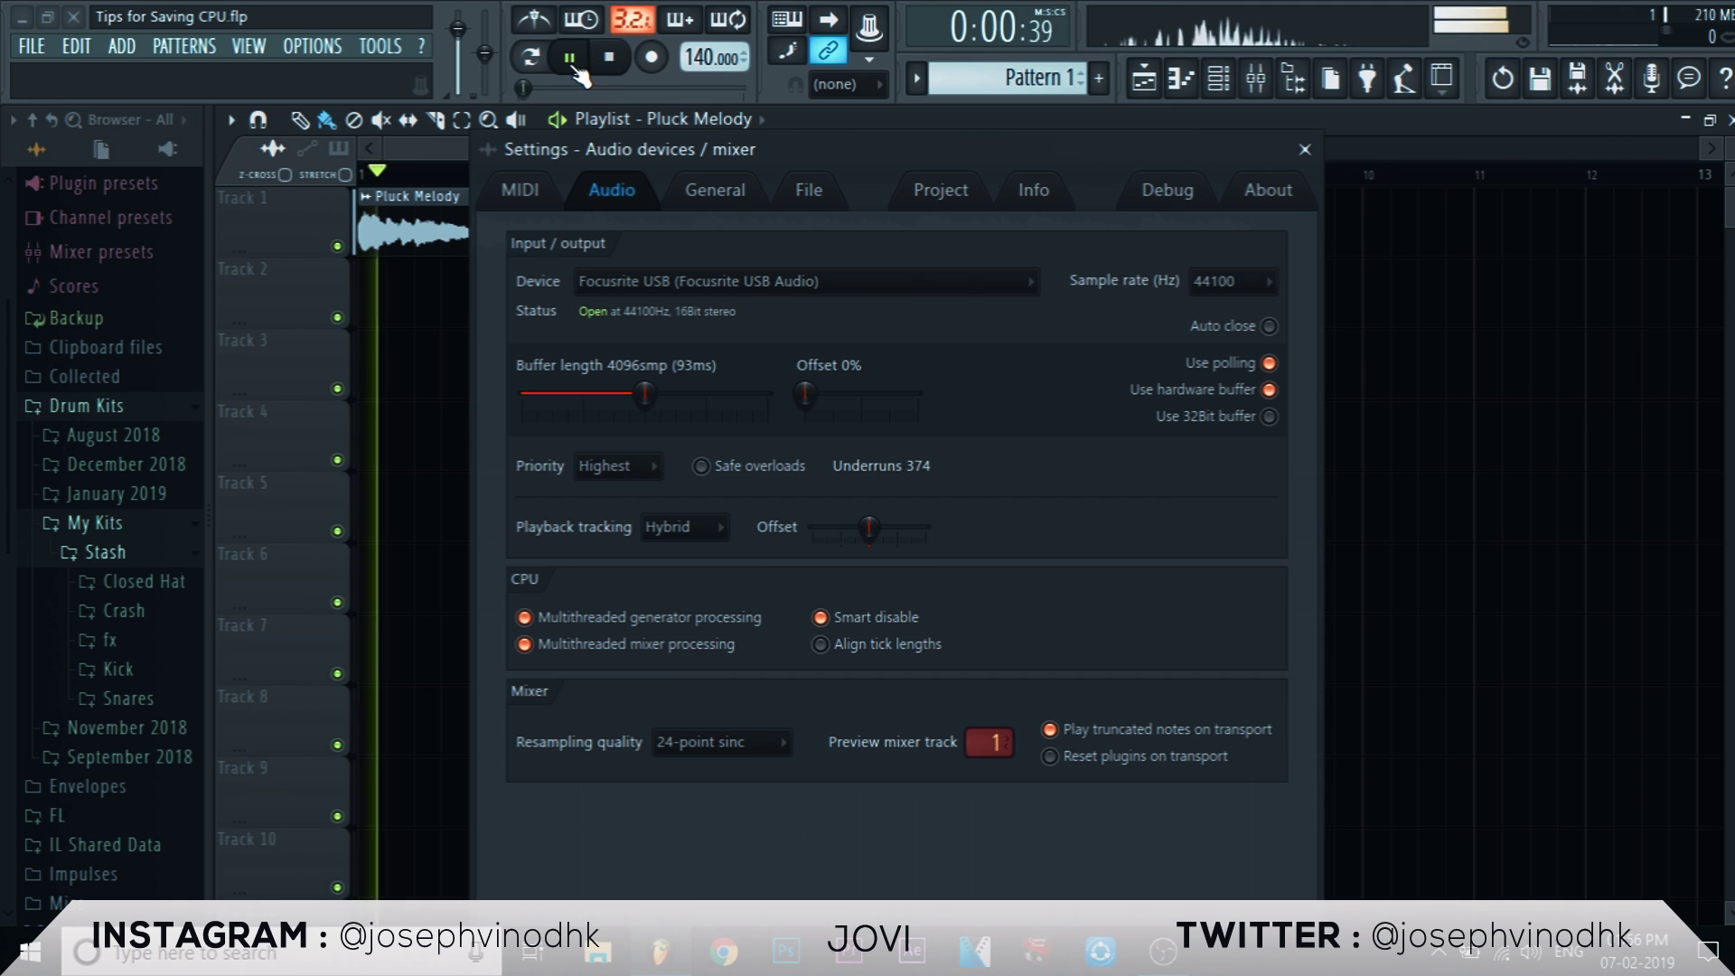
{"action": "left_click", "coordinate": [624, 63]}
Step: Set the buffer length to 6768 samples and test it by playing the melody
{"action": "left_click_drag", "start_coordinate": [644, 394], "coordinate": [726, 394]}
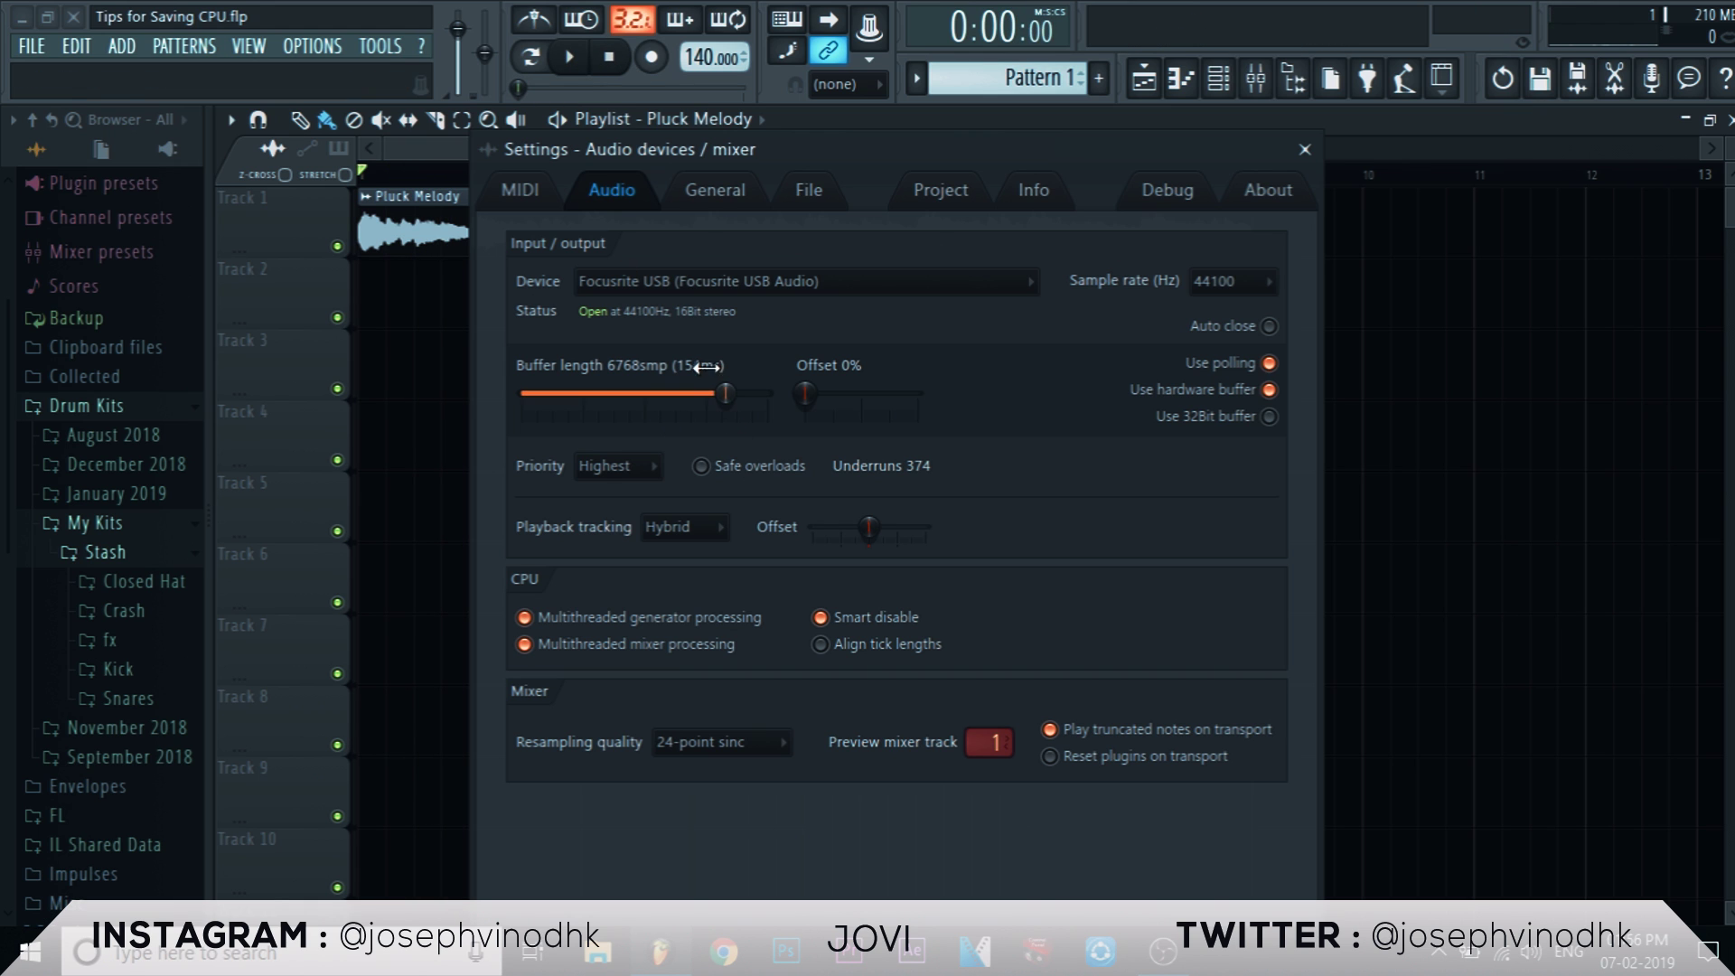
{"action": "left_click", "coordinate": [571, 57]}
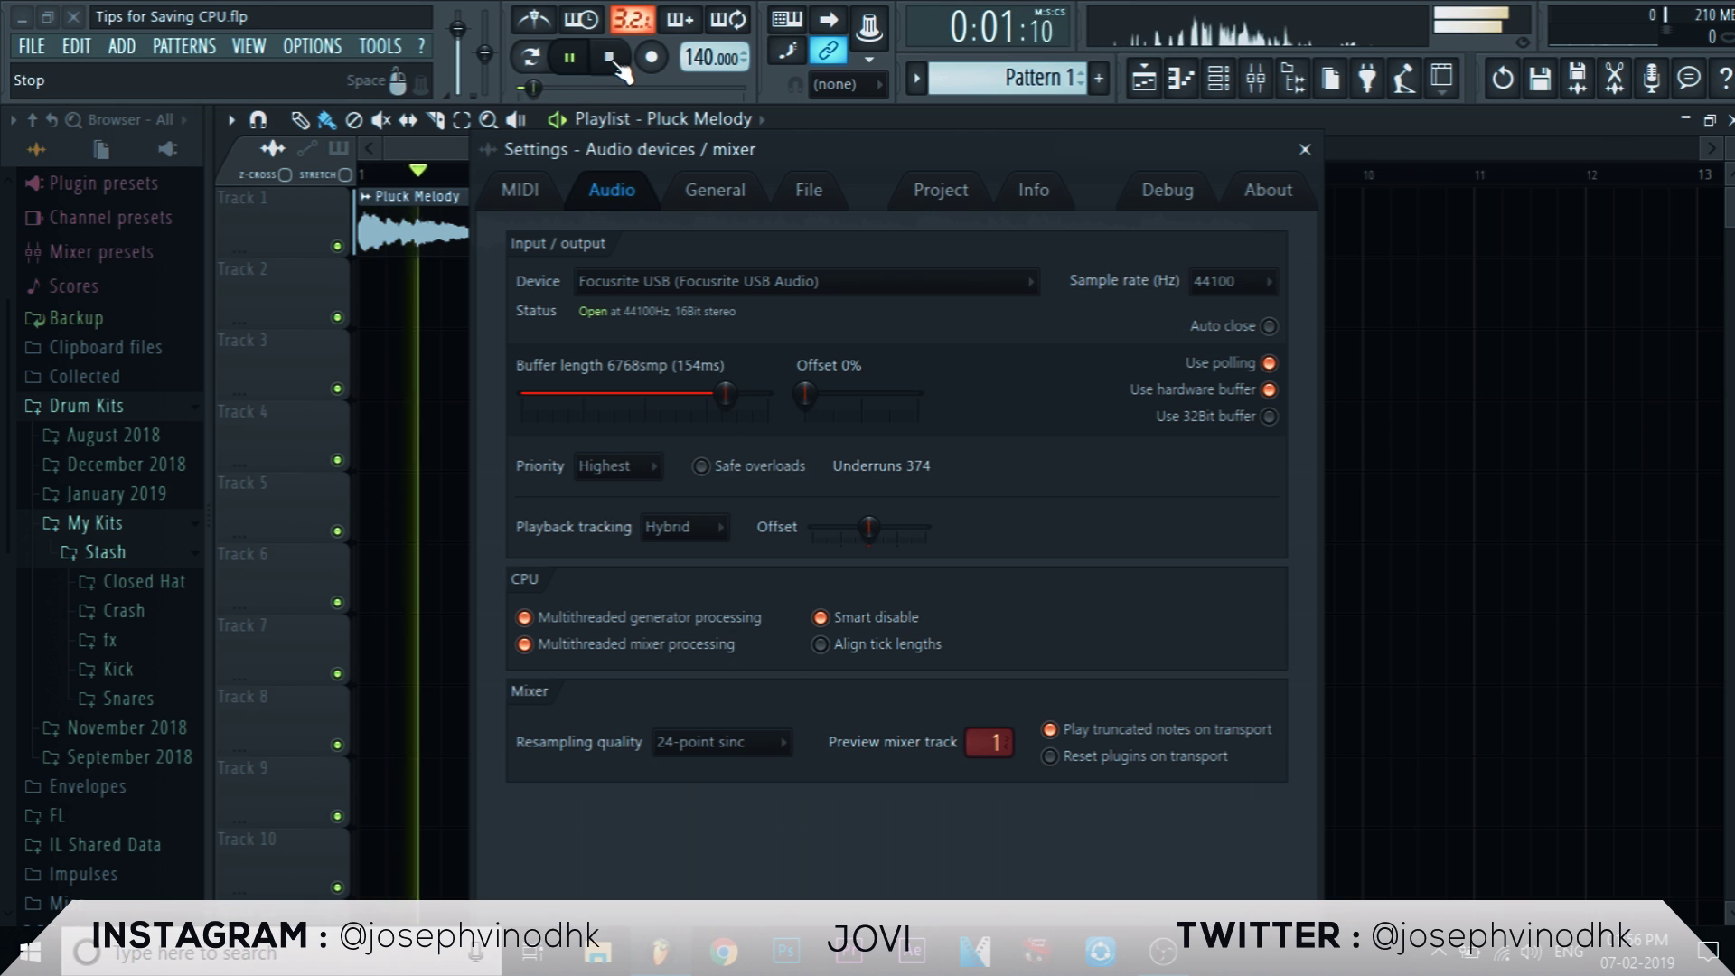
{"action": "key", "text": "space"}
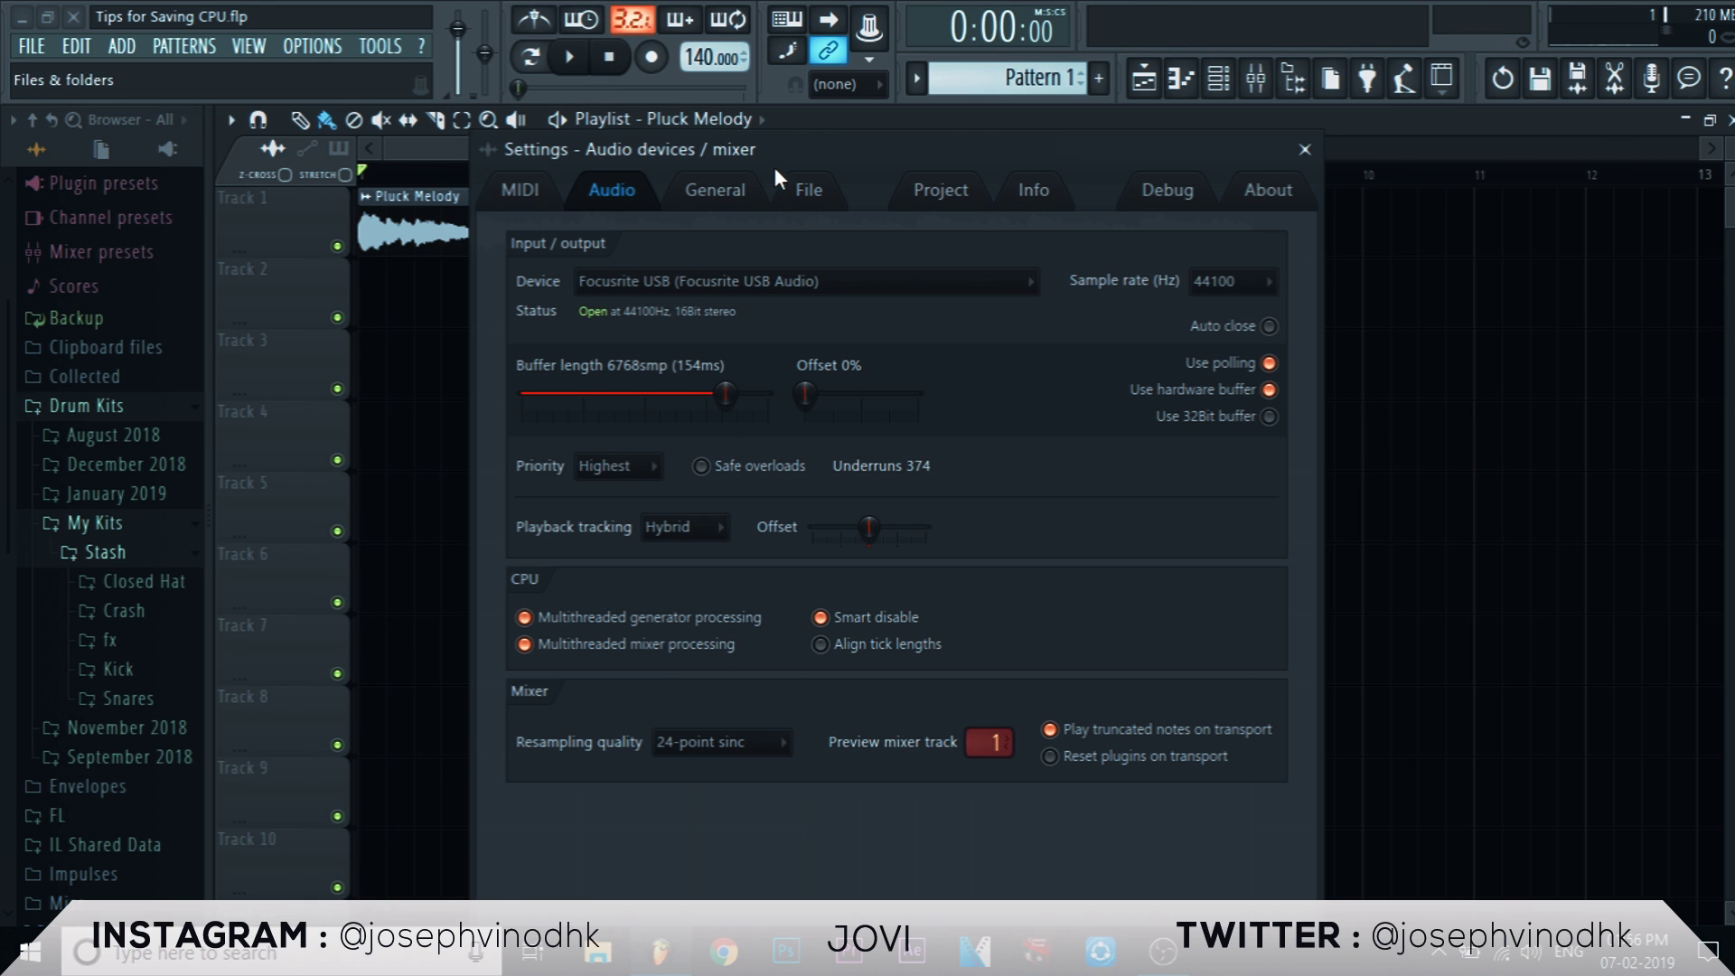
{"action": "left_click_drag", "start_coordinate": [769, 150], "coordinate": [809, 139]}
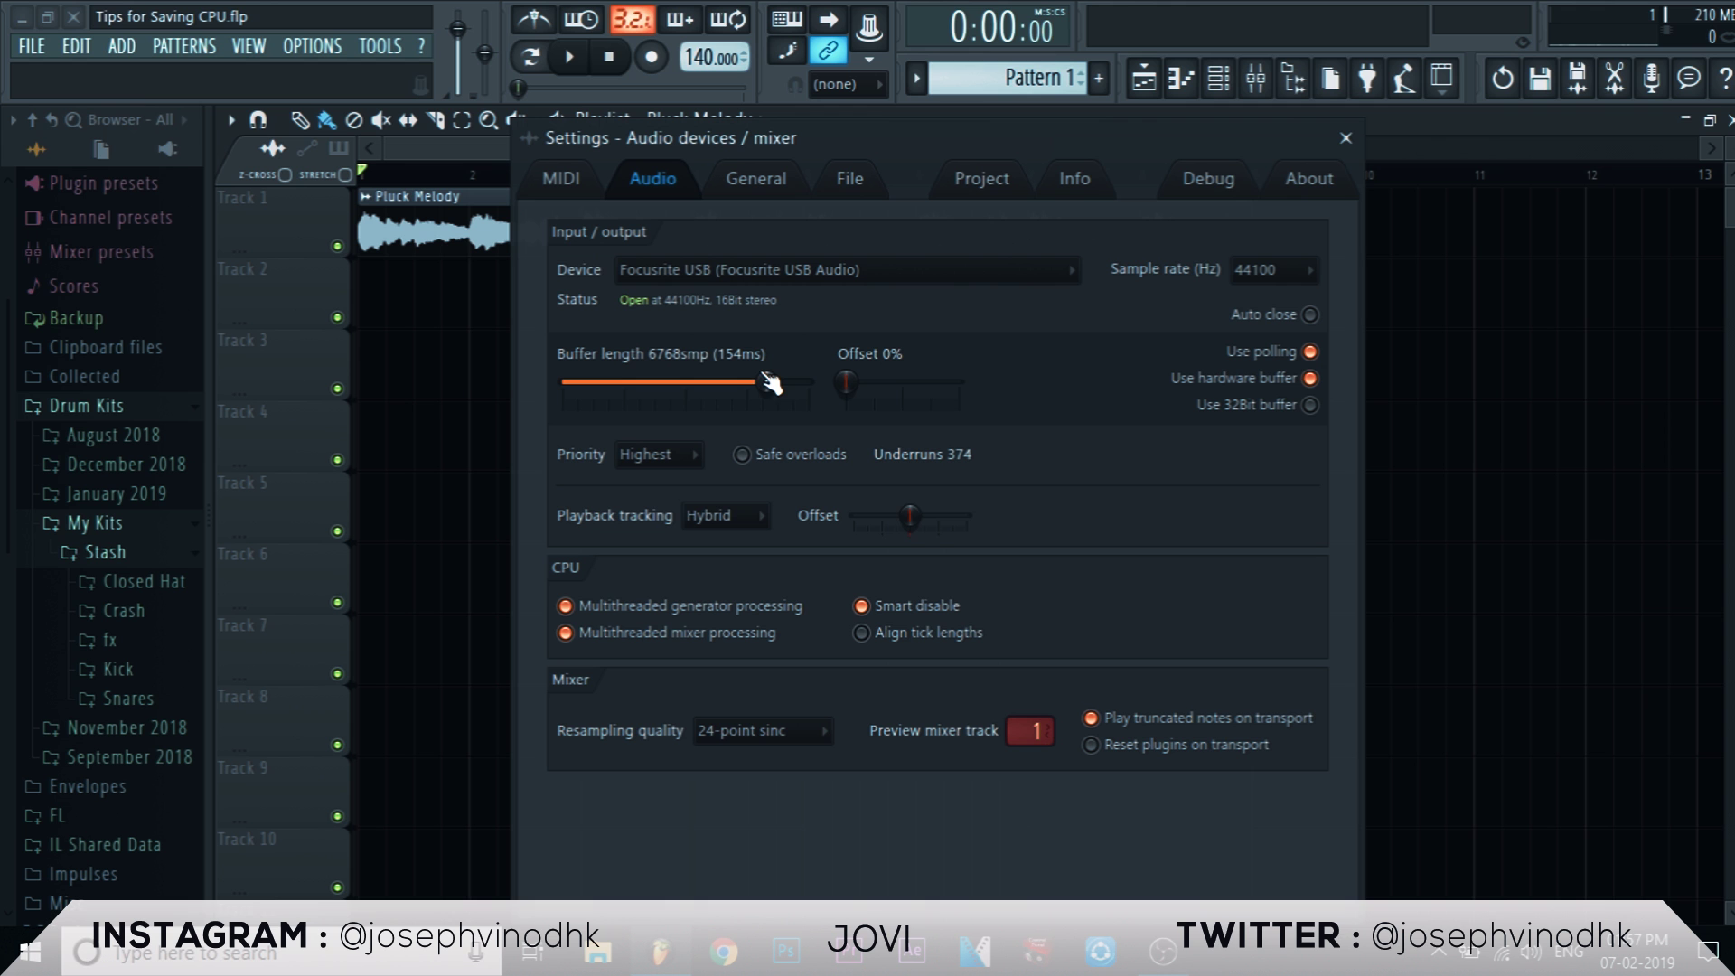
Step: Switch to the Windows Power Options and open the advanced settings of the High performance plan
{"action": "right_click", "coordinate": [1473, 956]}
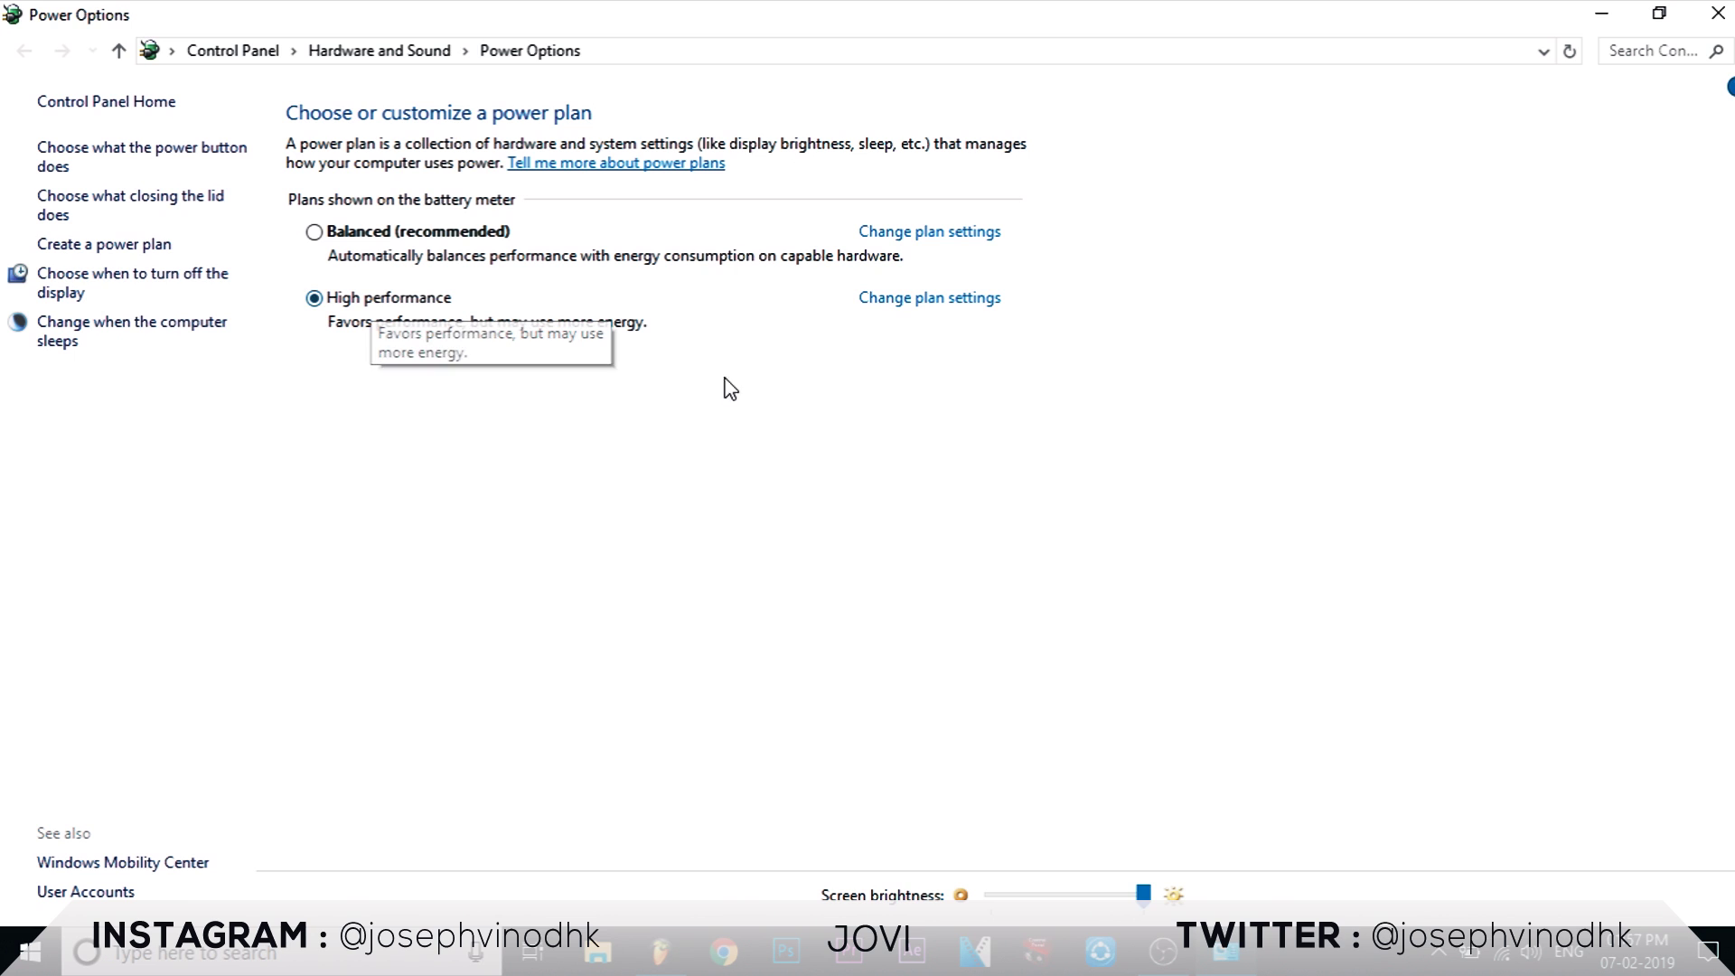
{"action": "left_click", "coordinate": [923, 305]}
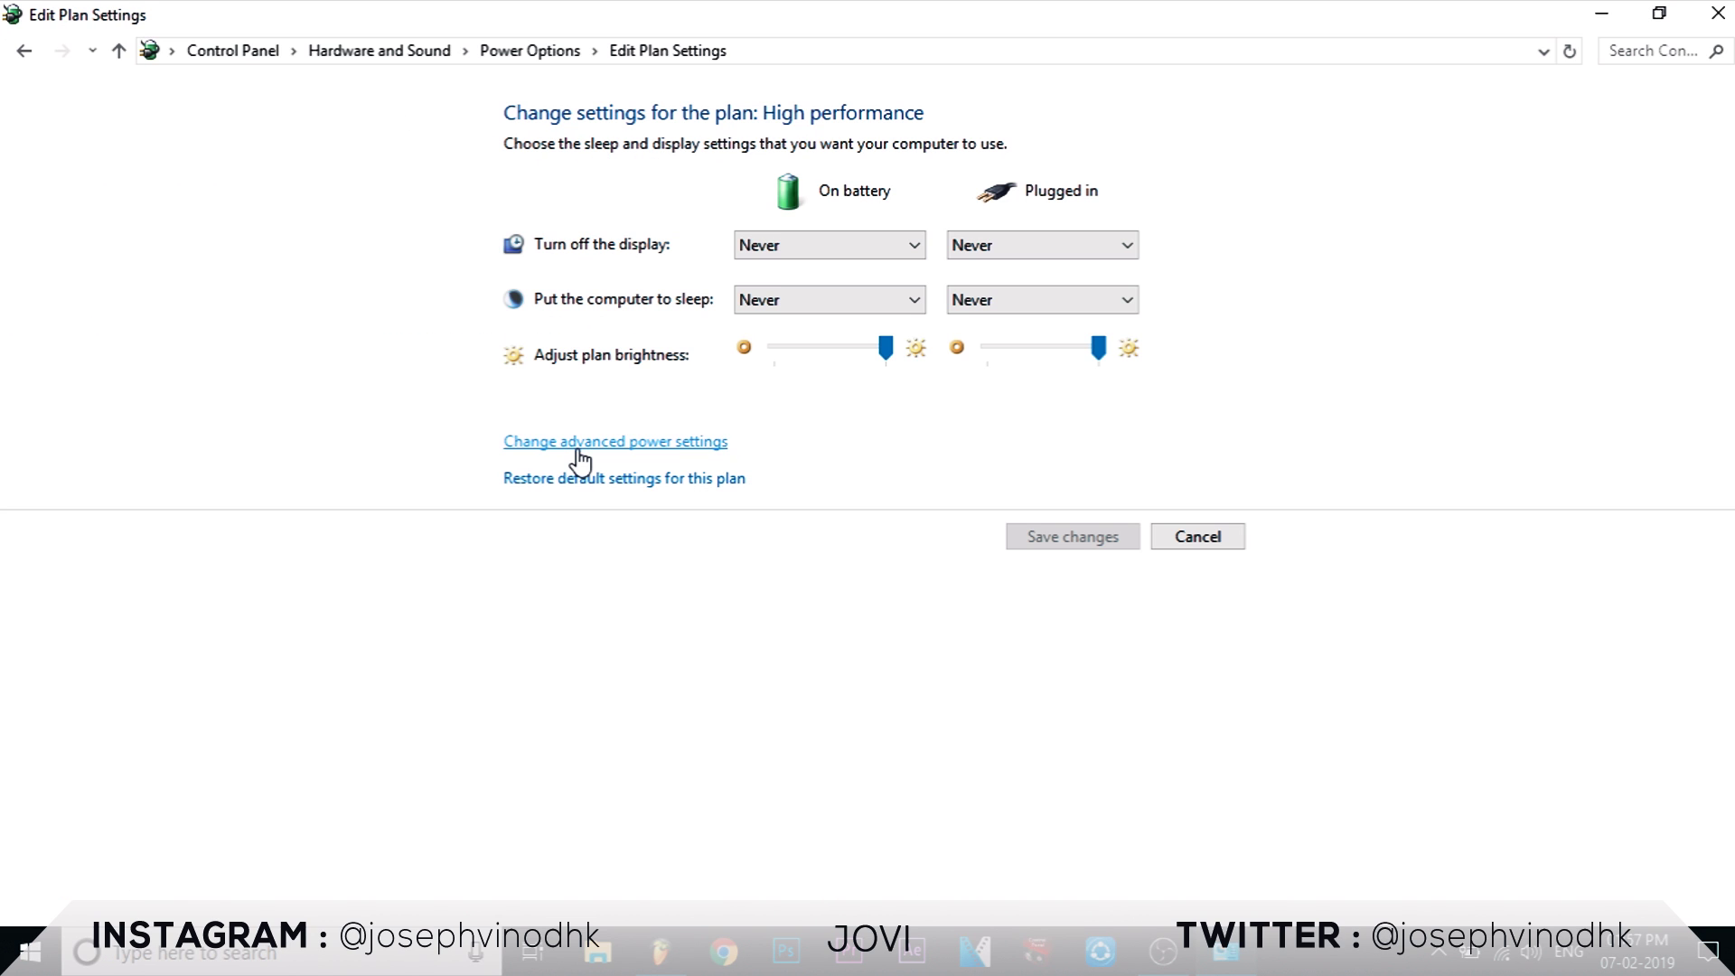
{"action": "left_click", "coordinate": [579, 461]}
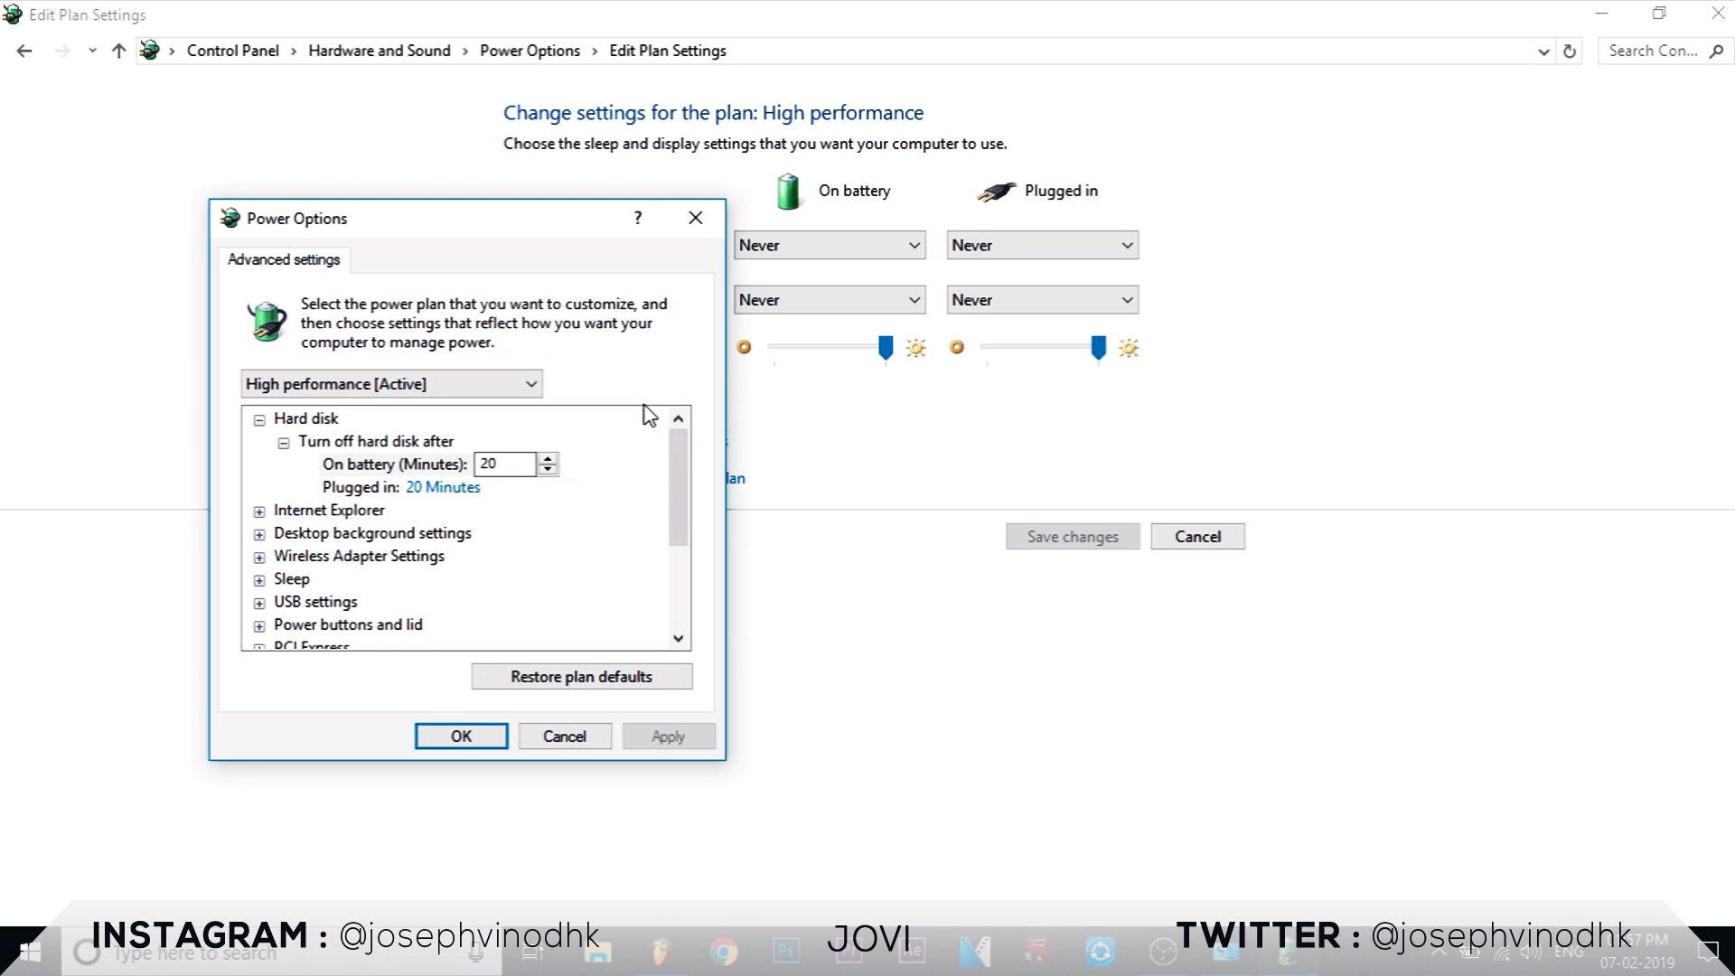
{"action": "left_click_drag", "start_coordinate": [500, 226], "coordinate": [557, 132]}
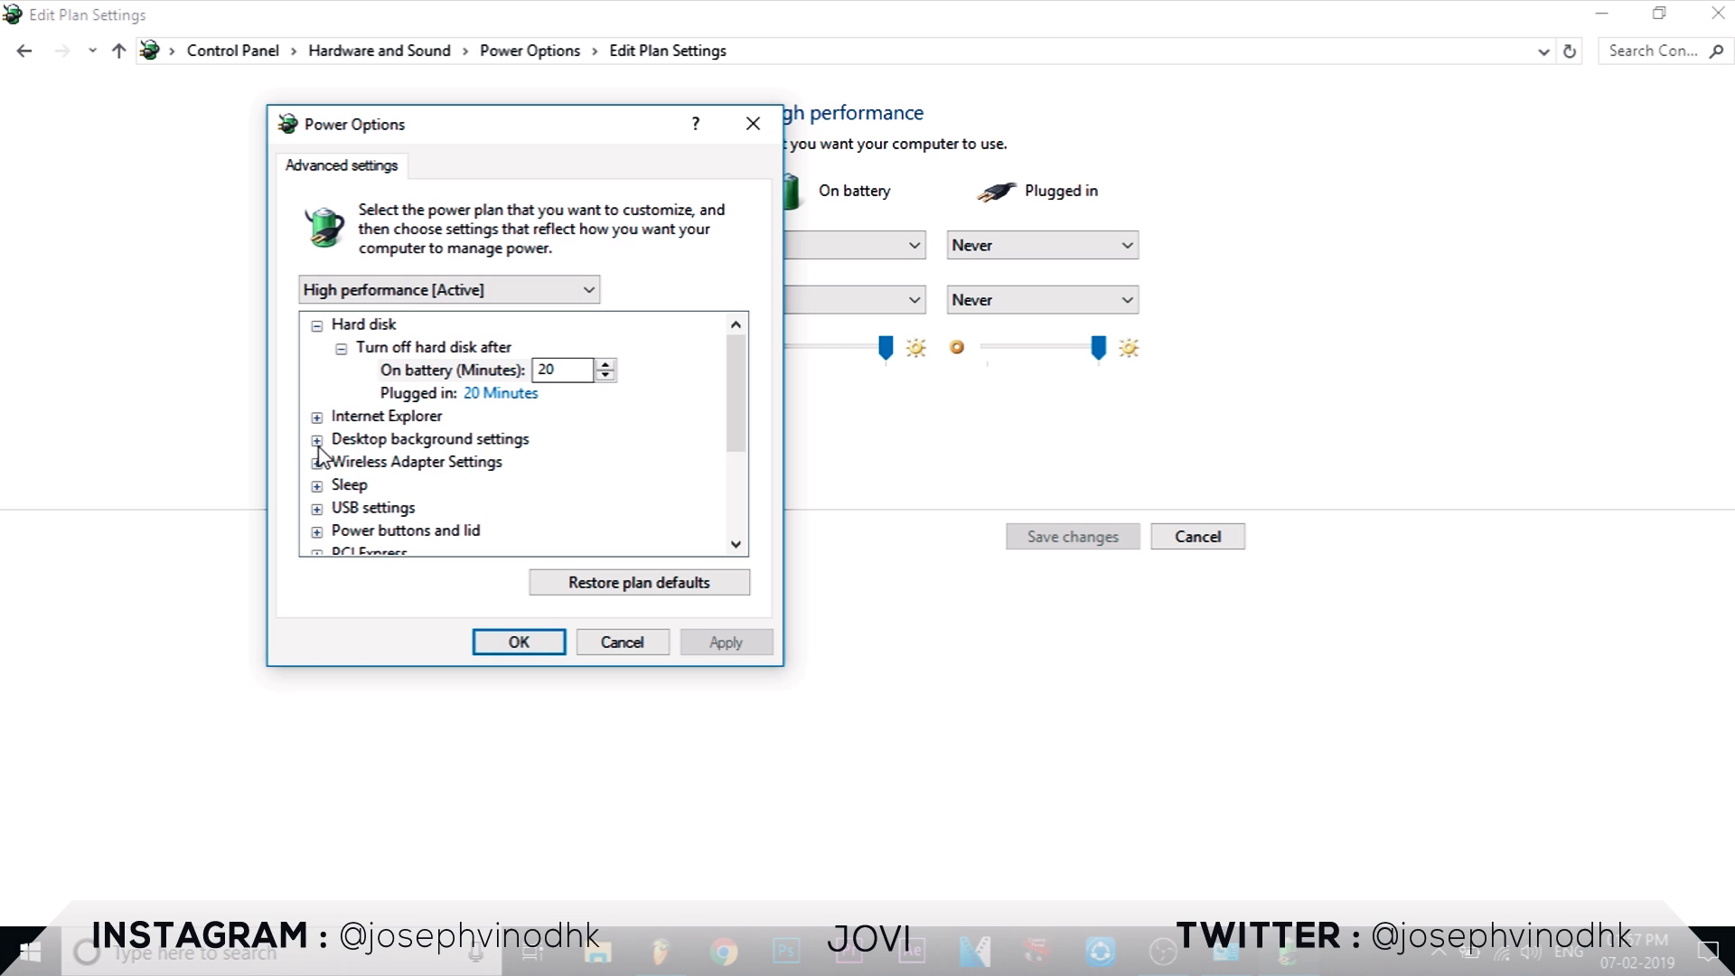
Step: Check the maximum processor state under Processor power management and confirm the power settings
{"action": "scroll", "coordinate": [417, 437], "scroll_direction": "down", "scroll_amount": 1}
{"action": "left_click", "coordinate": [316, 508]}
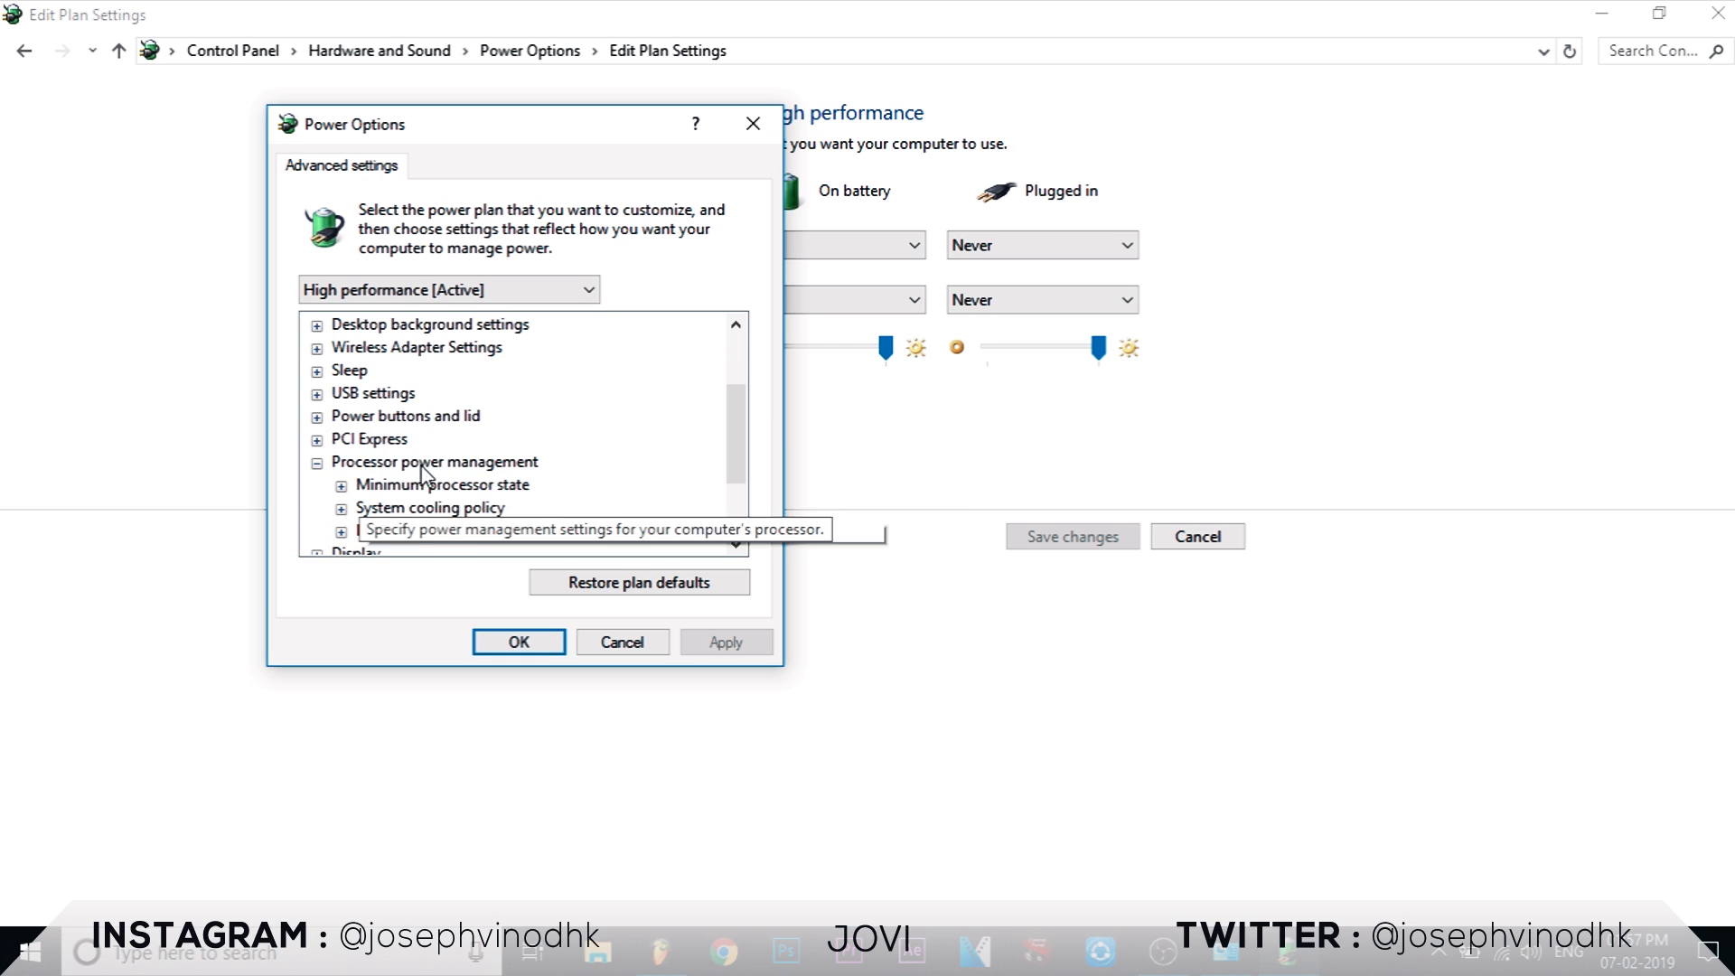
{"action": "scroll", "coordinate": [502, 440], "scroll_direction": "down", "scroll_amount": 1}
{"action": "left_click", "coordinate": [341, 461]}
{"action": "scroll", "coordinate": [488, 425], "scroll_direction": "down", "scroll_amount": 1}
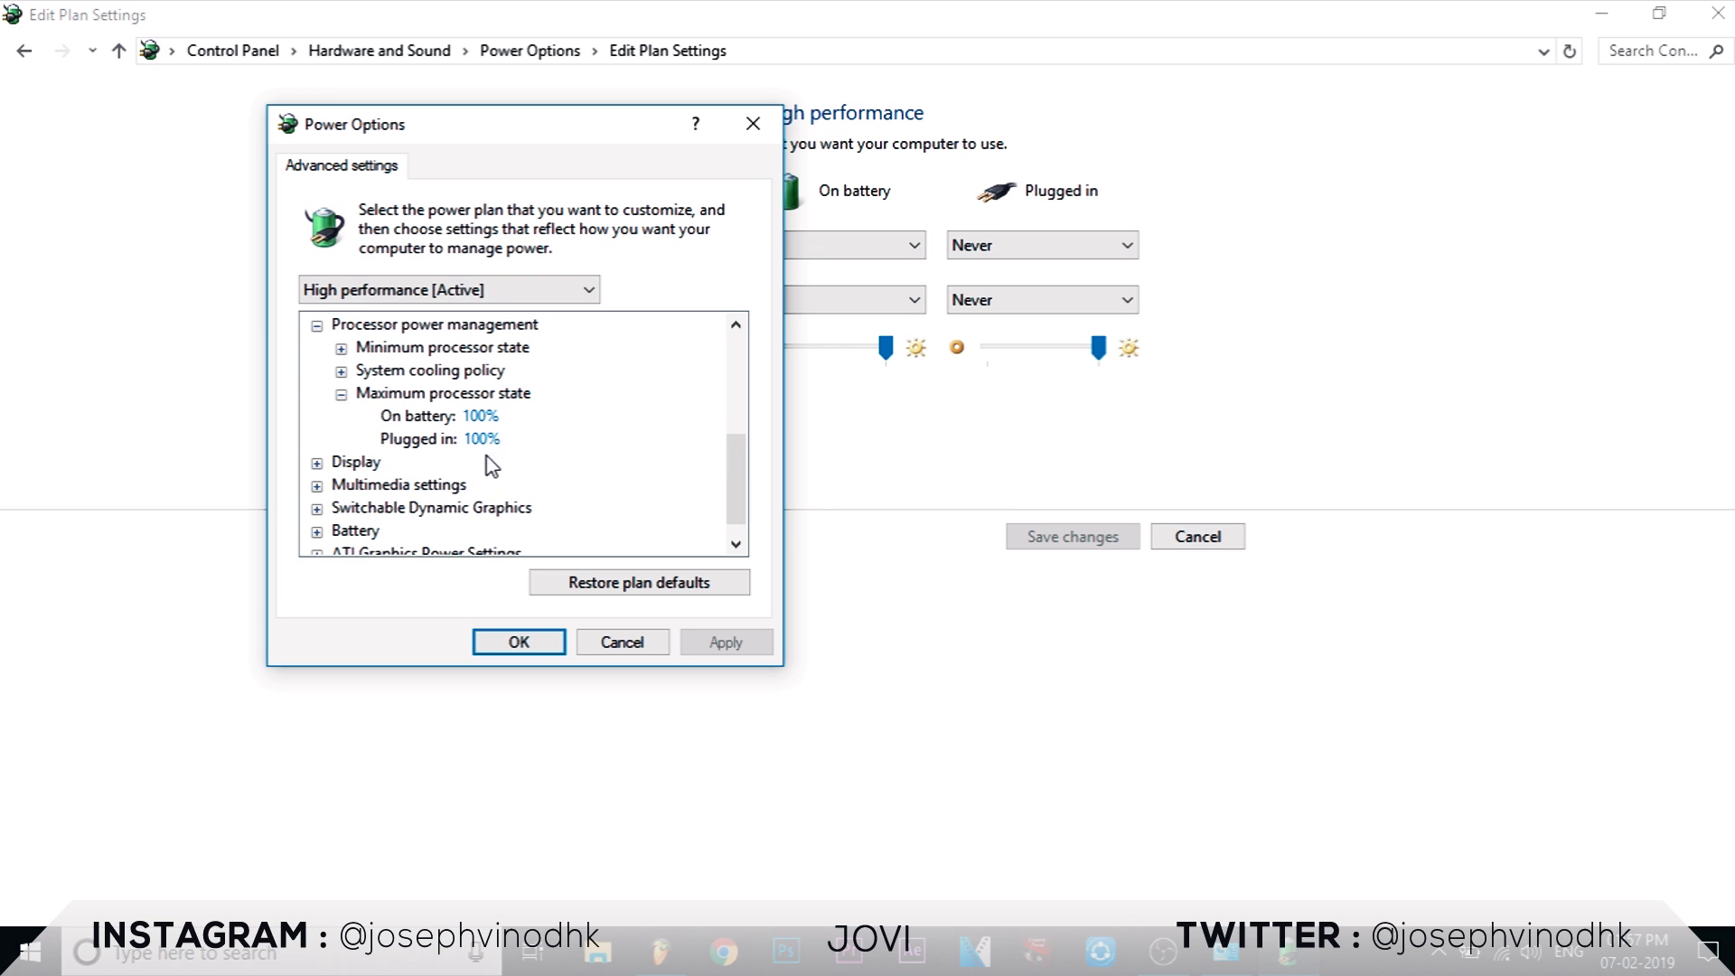
{"action": "left_click", "coordinate": [518, 644]}
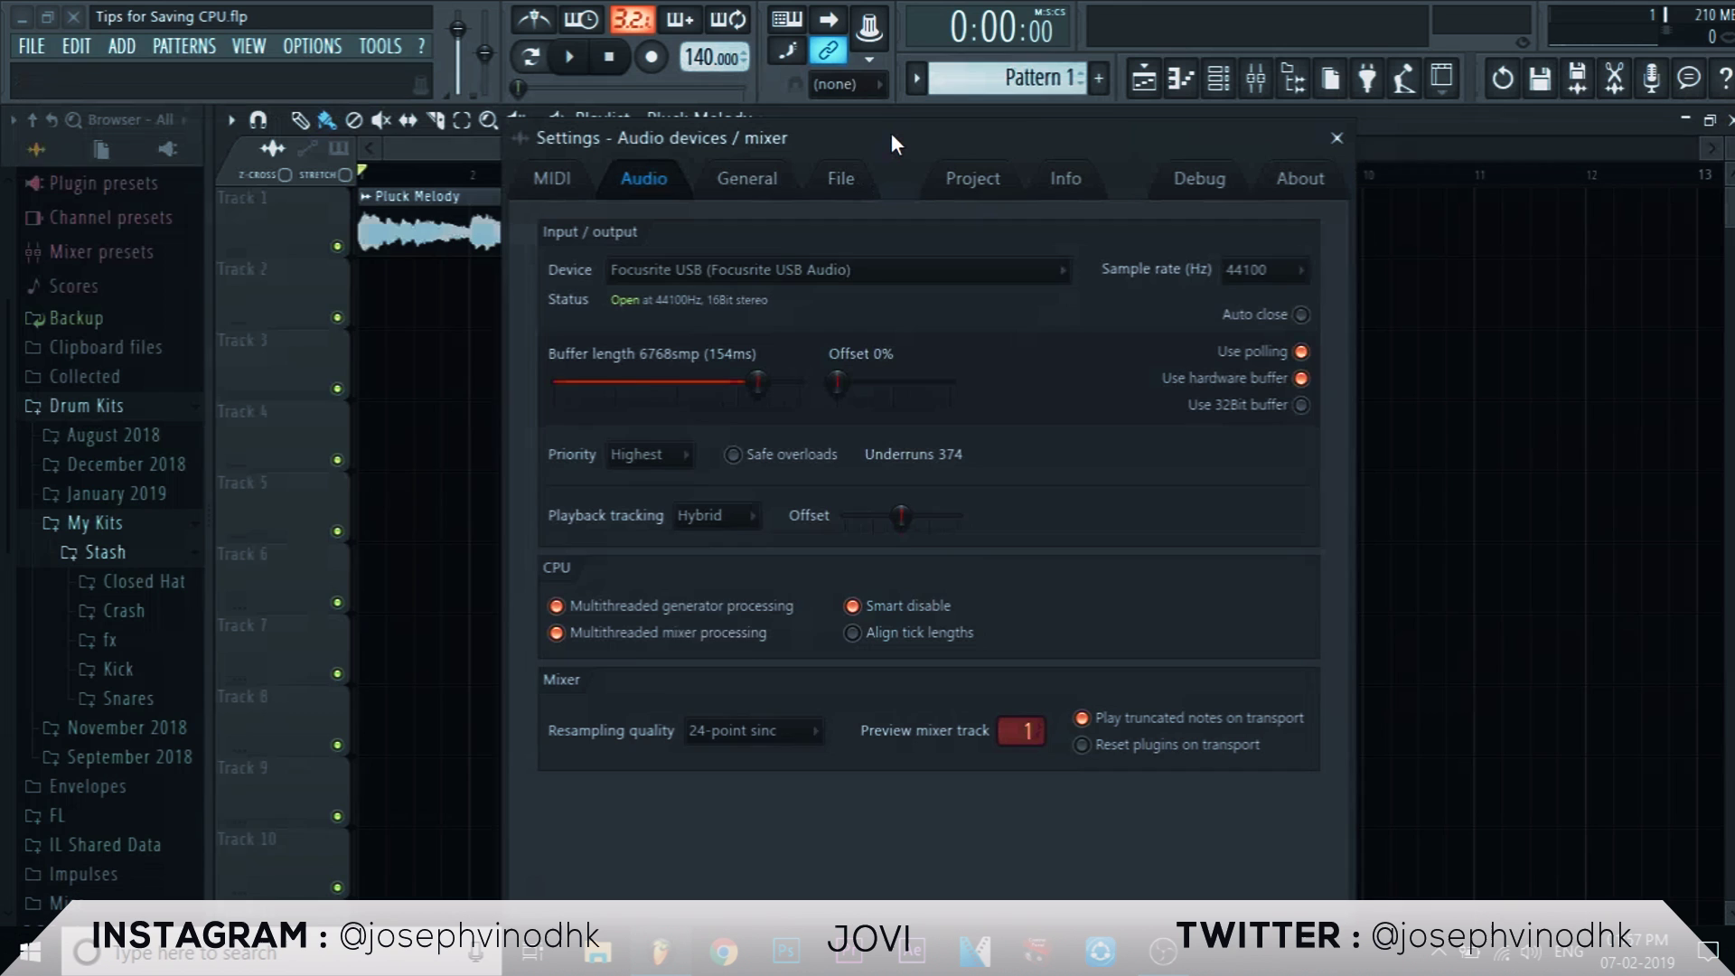
Step: Review the project's timebase (PPQ) setting, and zoom in on the start of the playlist to inspect its grid
{"action": "left_click_drag", "start_coordinate": [892, 137], "coordinate": [884, 135]}
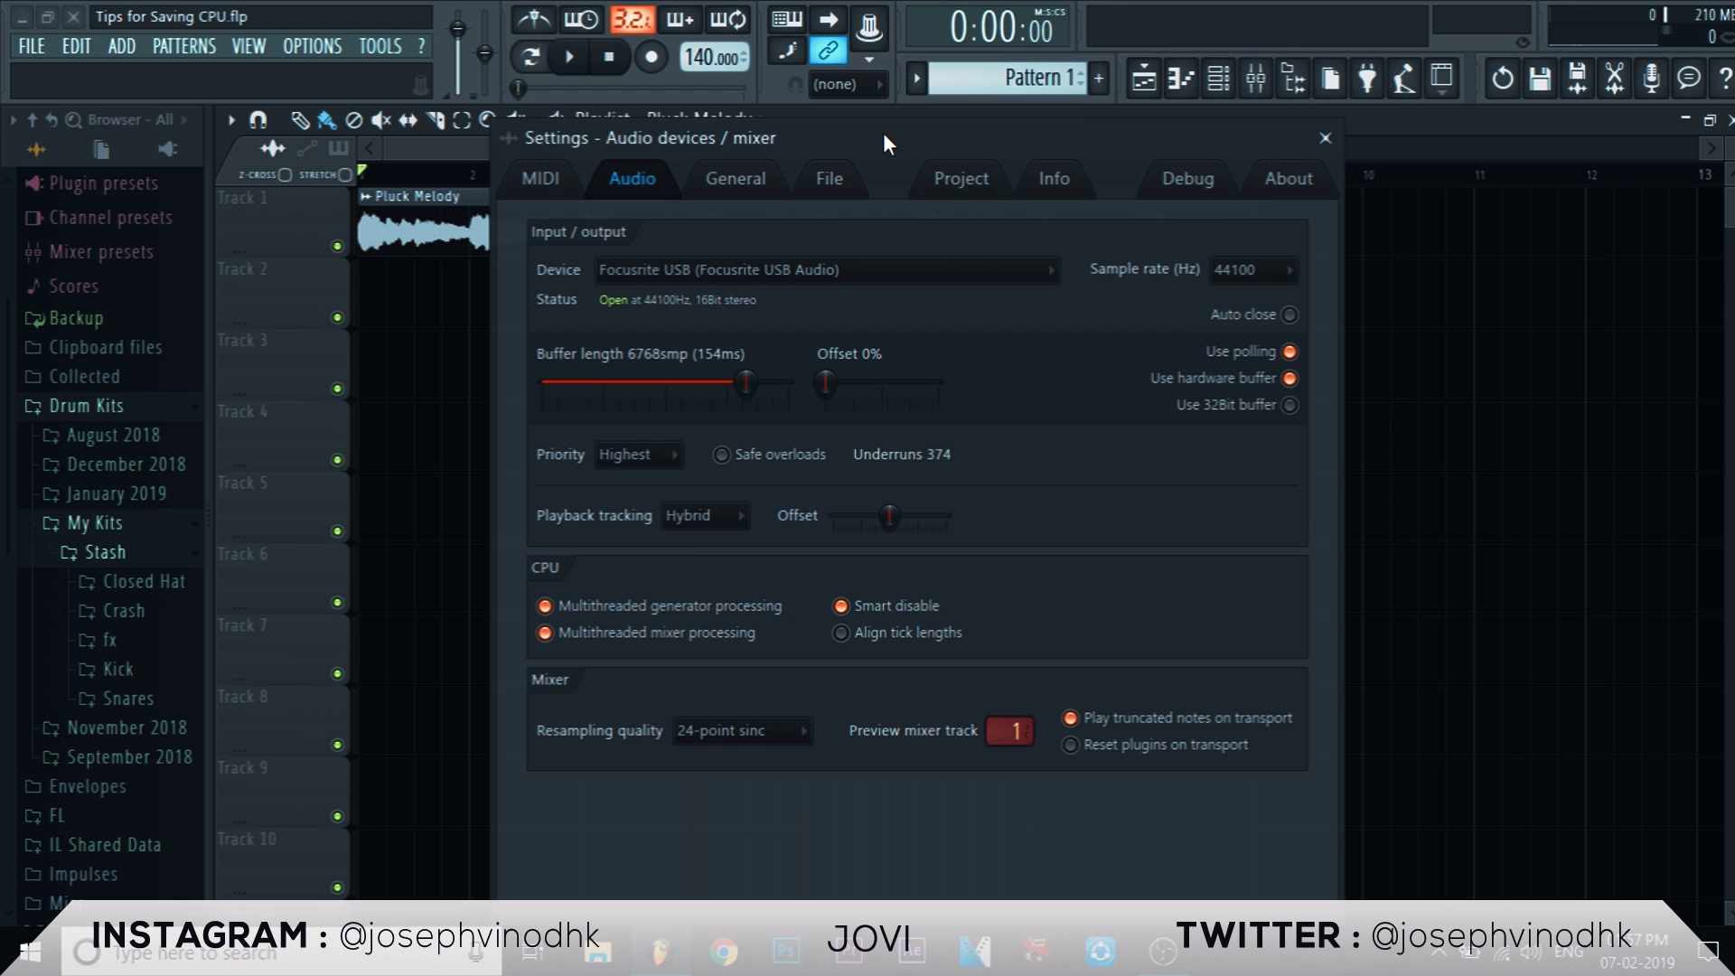
{"action": "left_click_drag", "start_coordinate": [884, 137], "coordinate": [852, 134]}
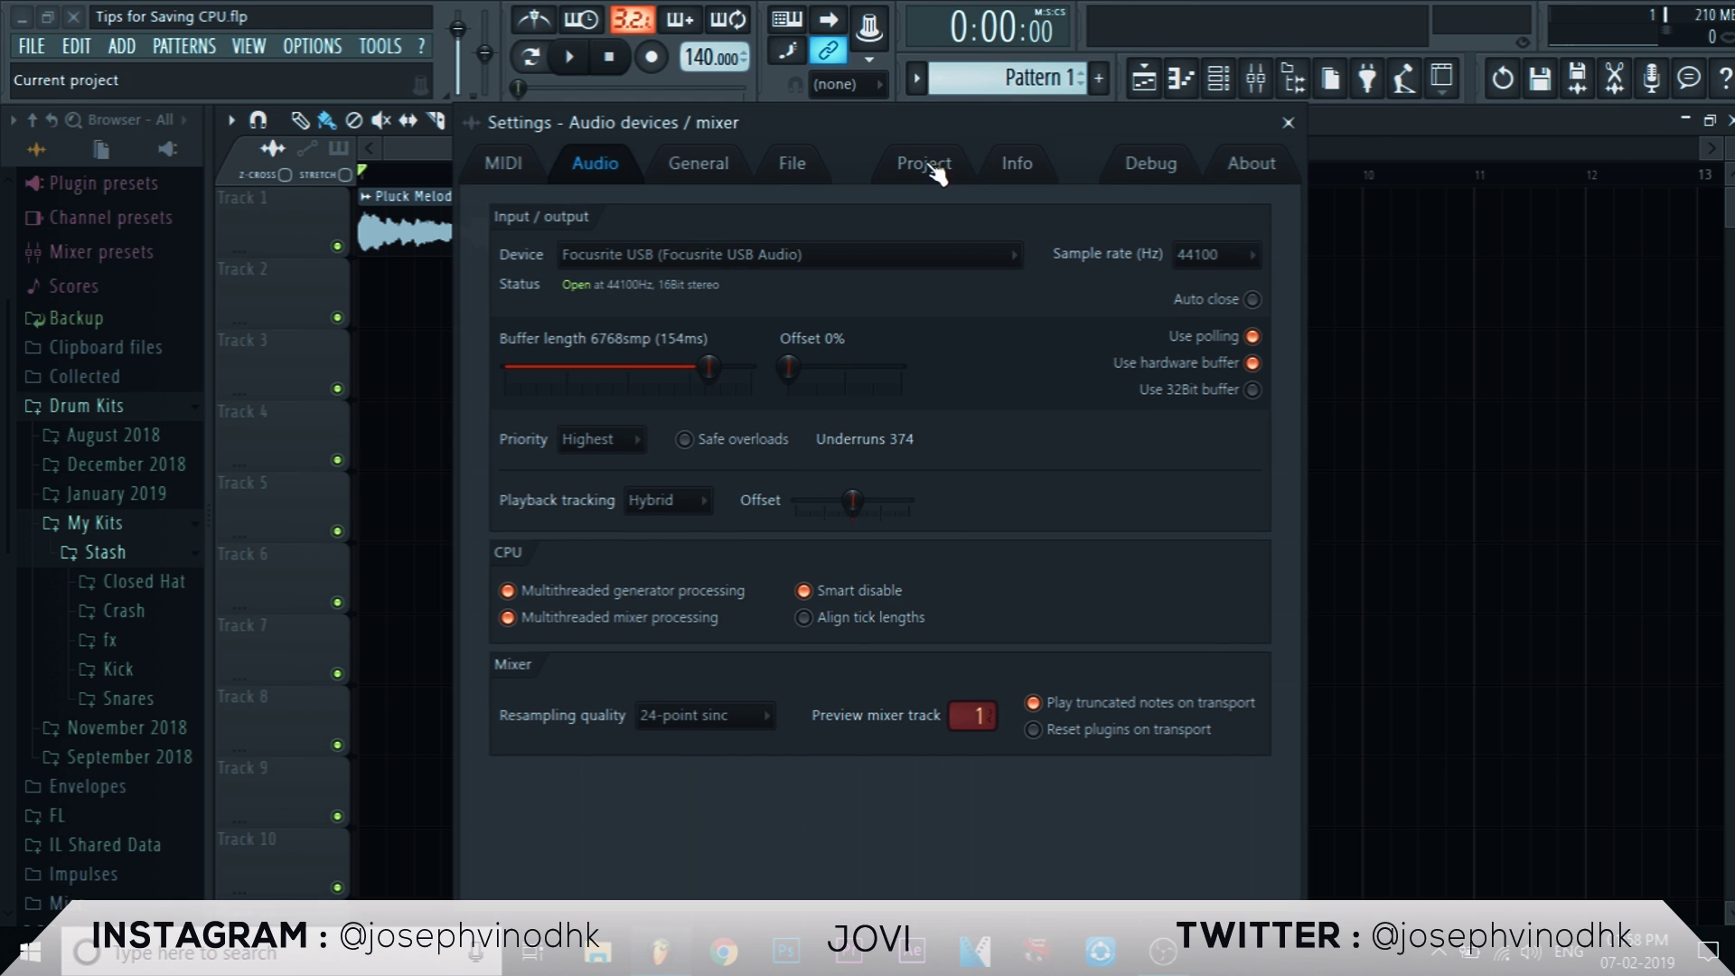
{"action": "left_click", "coordinate": [943, 176]}
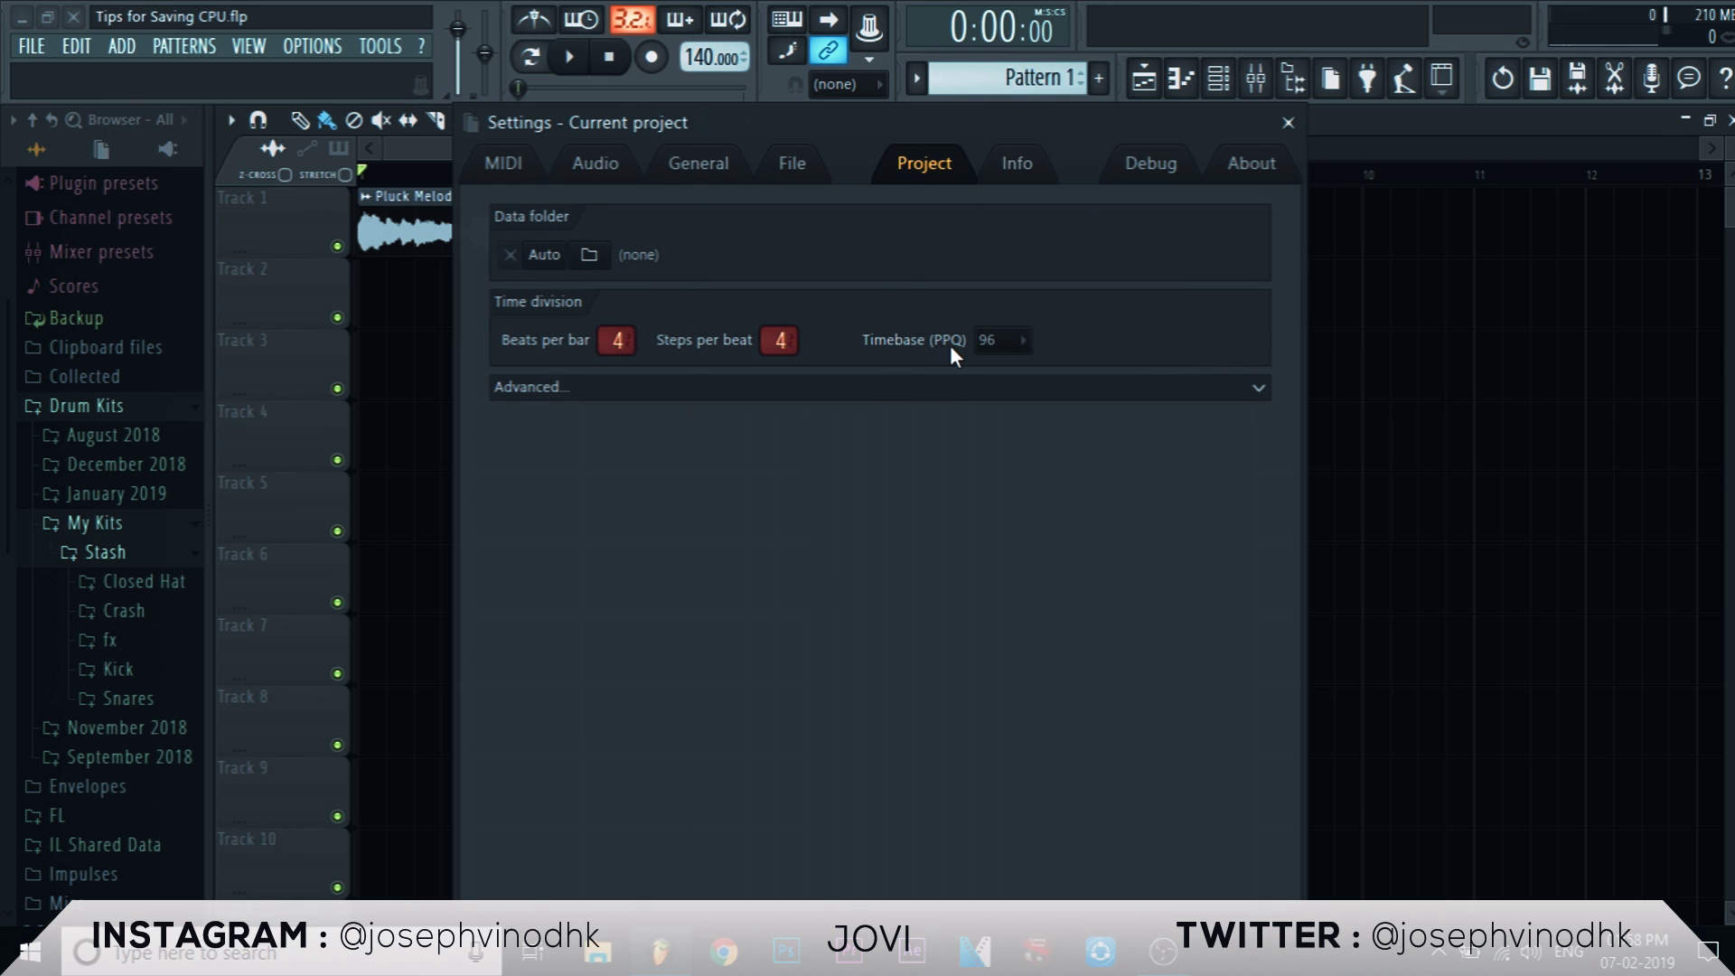
{"action": "left_click", "coordinate": [1020, 345]}
{"action": "left_click", "coordinate": [1088, 354]}
{"action": "left_click", "coordinate": [1290, 126]}
{"action": "left_click_drag", "start_coordinate": [1046, 147], "coordinate": [368, 132]}
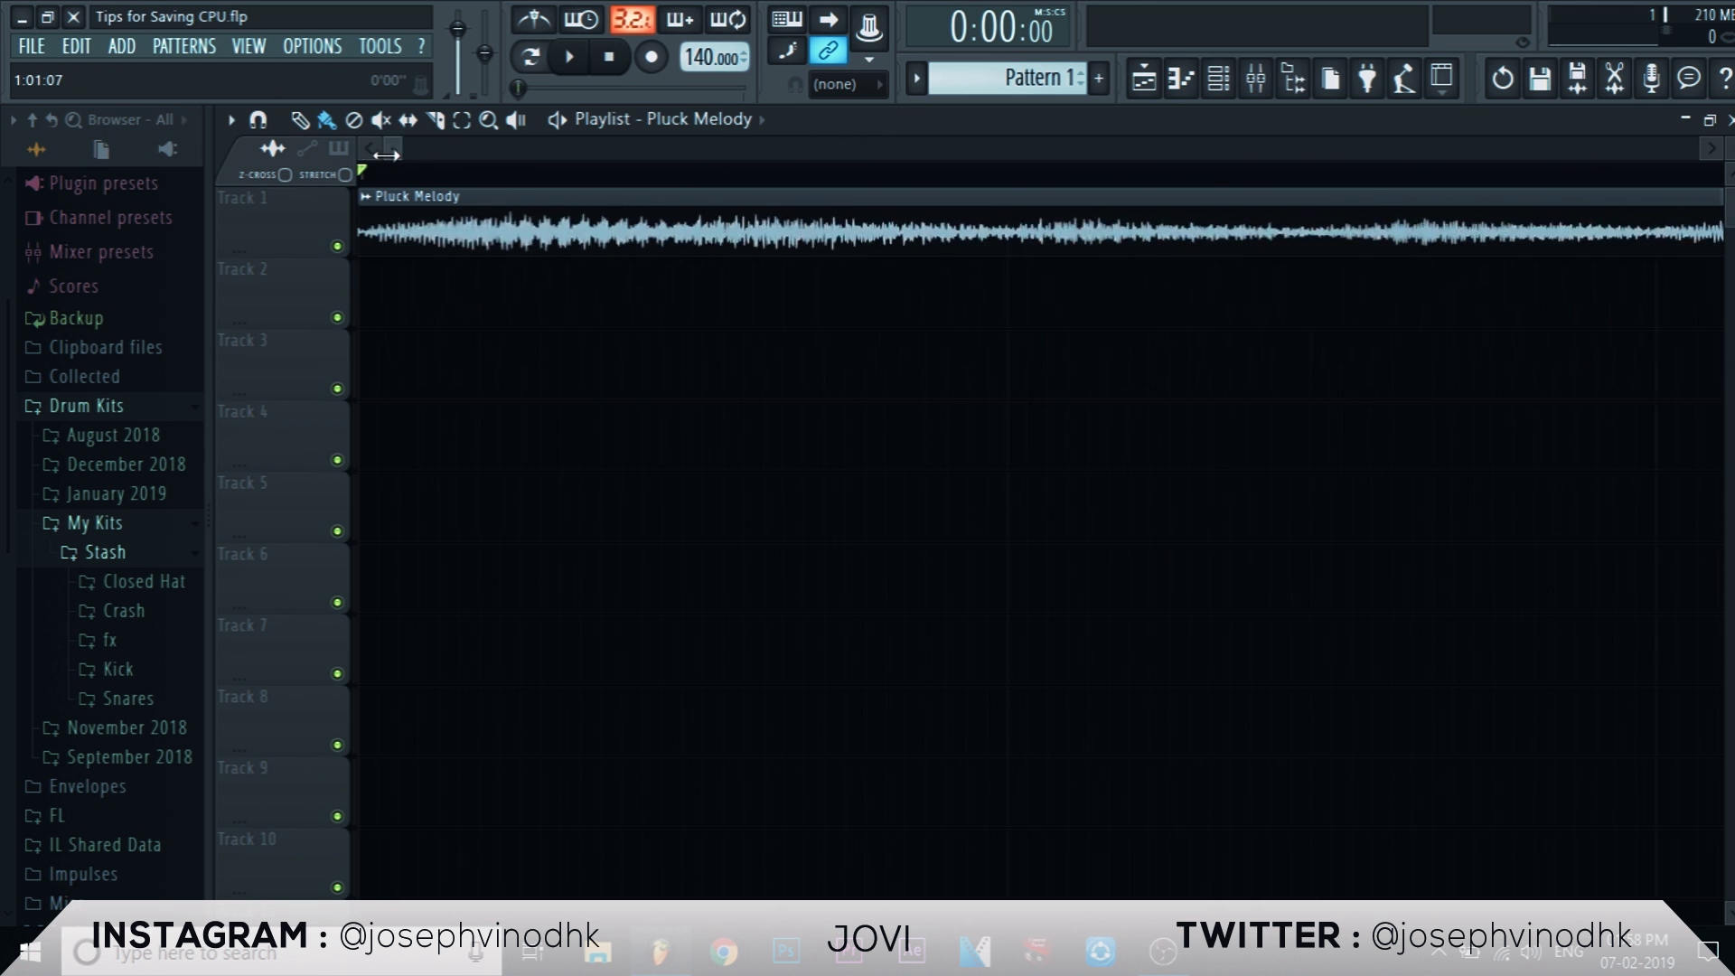
Step: Set the project's timebase to 768 PPQ and view the result in the playlist
{"action": "left_click", "coordinate": [316, 47]}
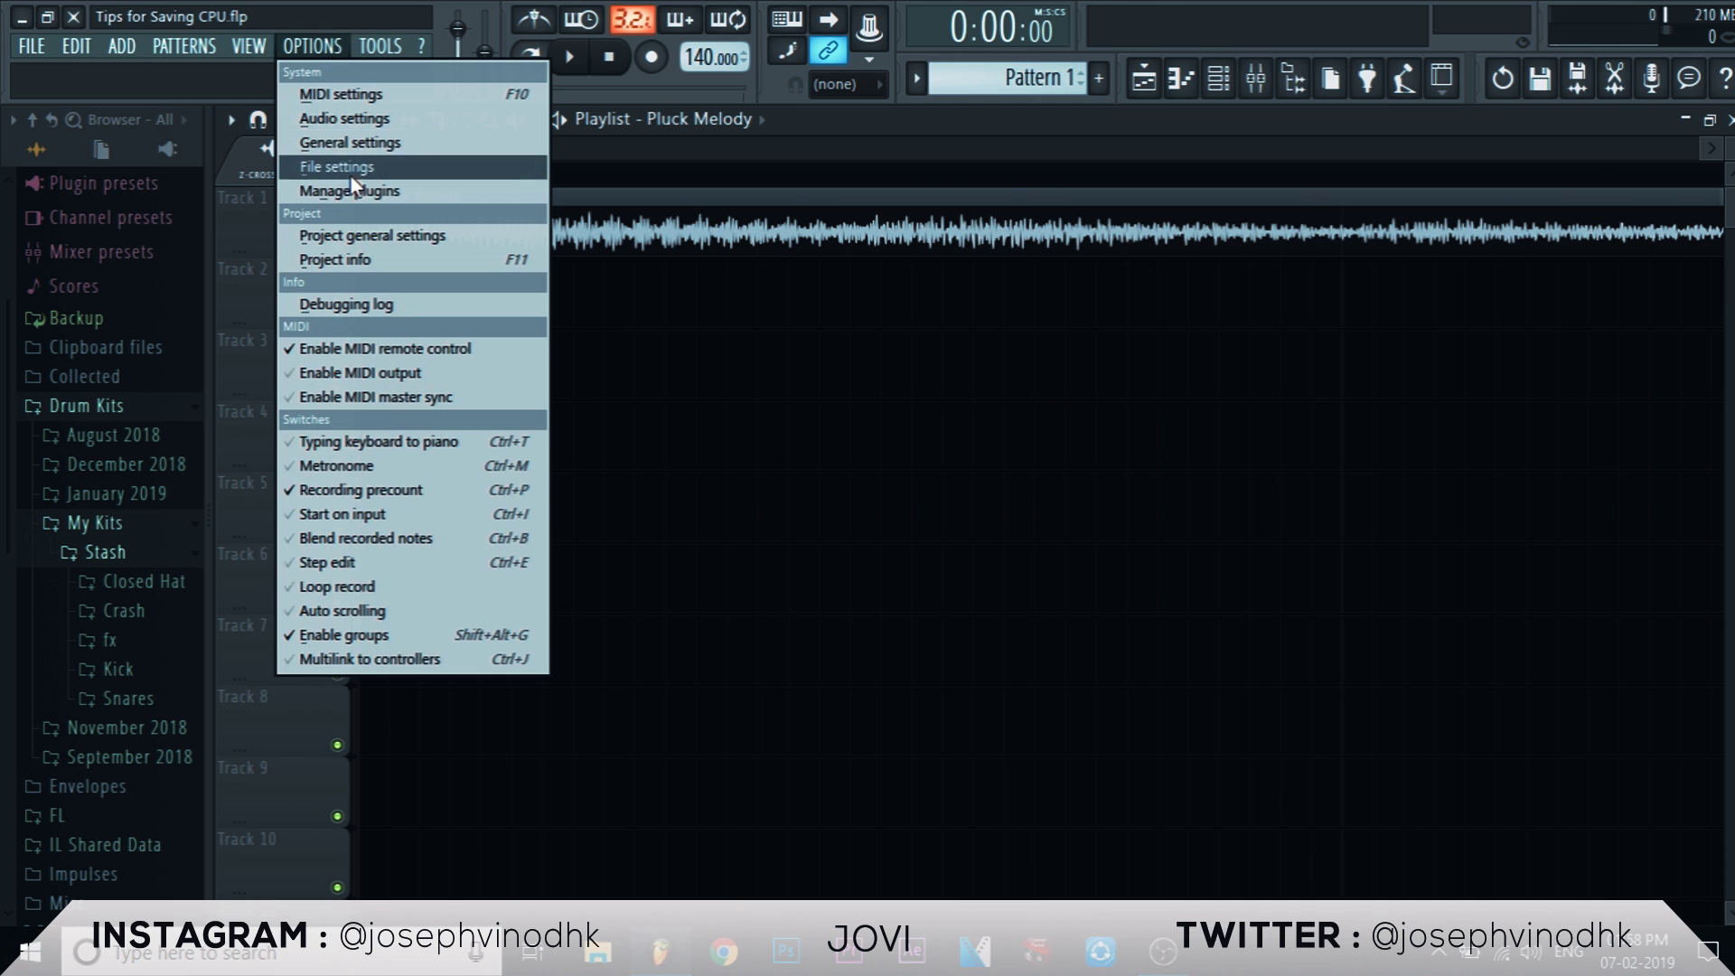
{"action": "left_click", "coordinate": [343, 257]}
{"action": "left_click", "coordinate": [923, 163]}
{"action": "left_click", "coordinate": [1004, 340]}
{"action": "left_click", "coordinate": [994, 586]}
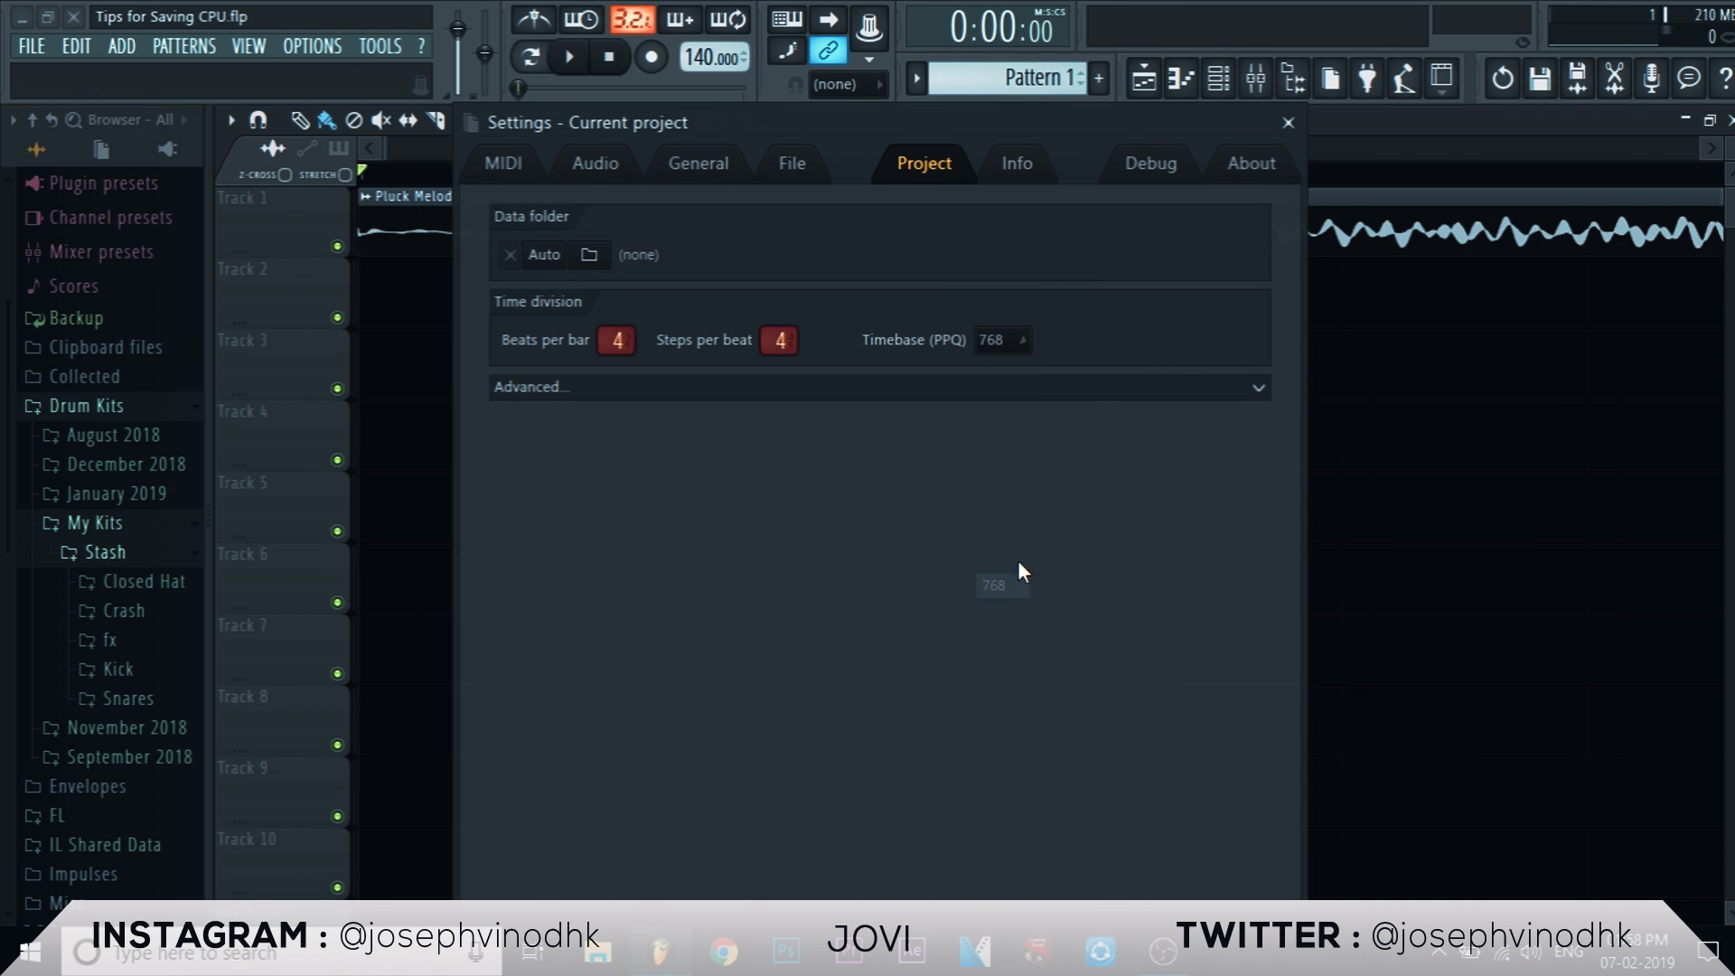
{"action": "left_click", "coordinate": [1288, 122]}
{"action": "left_click_drag", "start_coordinate": [393, 145], "coordinate": [795, 163]}
Step: Set the project's timebase to 96 PPQ and close the project settings to view the playlist
{"action": "left_click", "coordinate": [305, 47]}
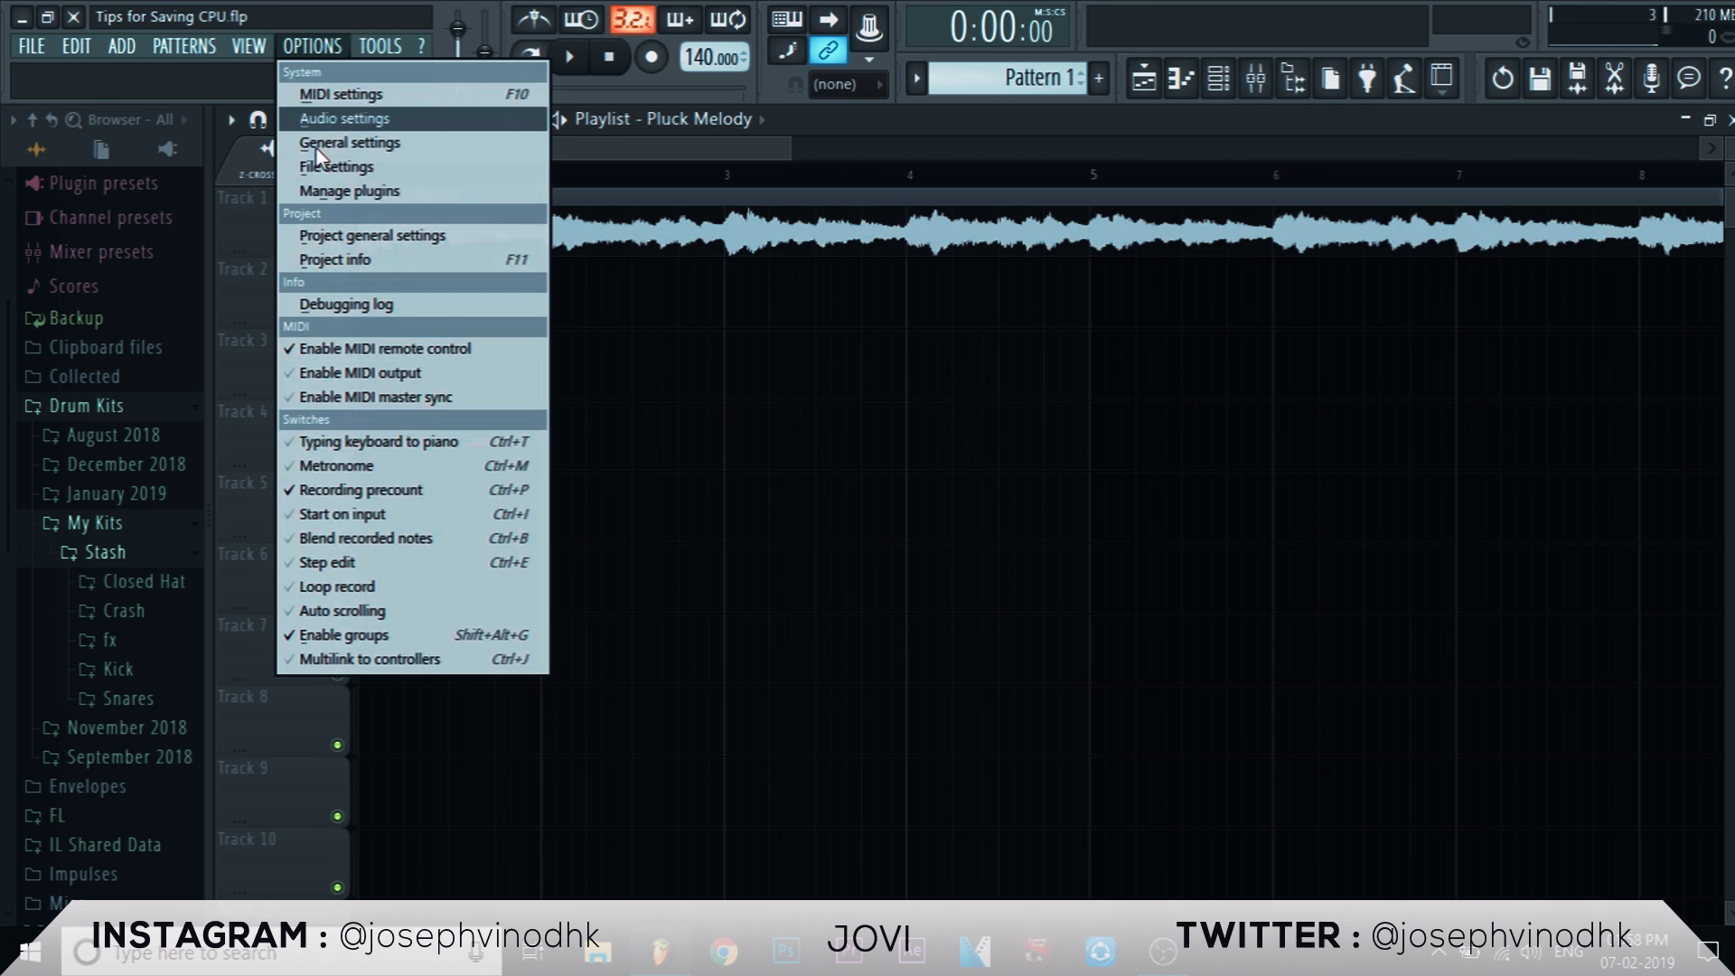
{"action": "left_click", "coordinate": [338, 257]}
{"action": "left_click", "coordinate": [904, 163]}
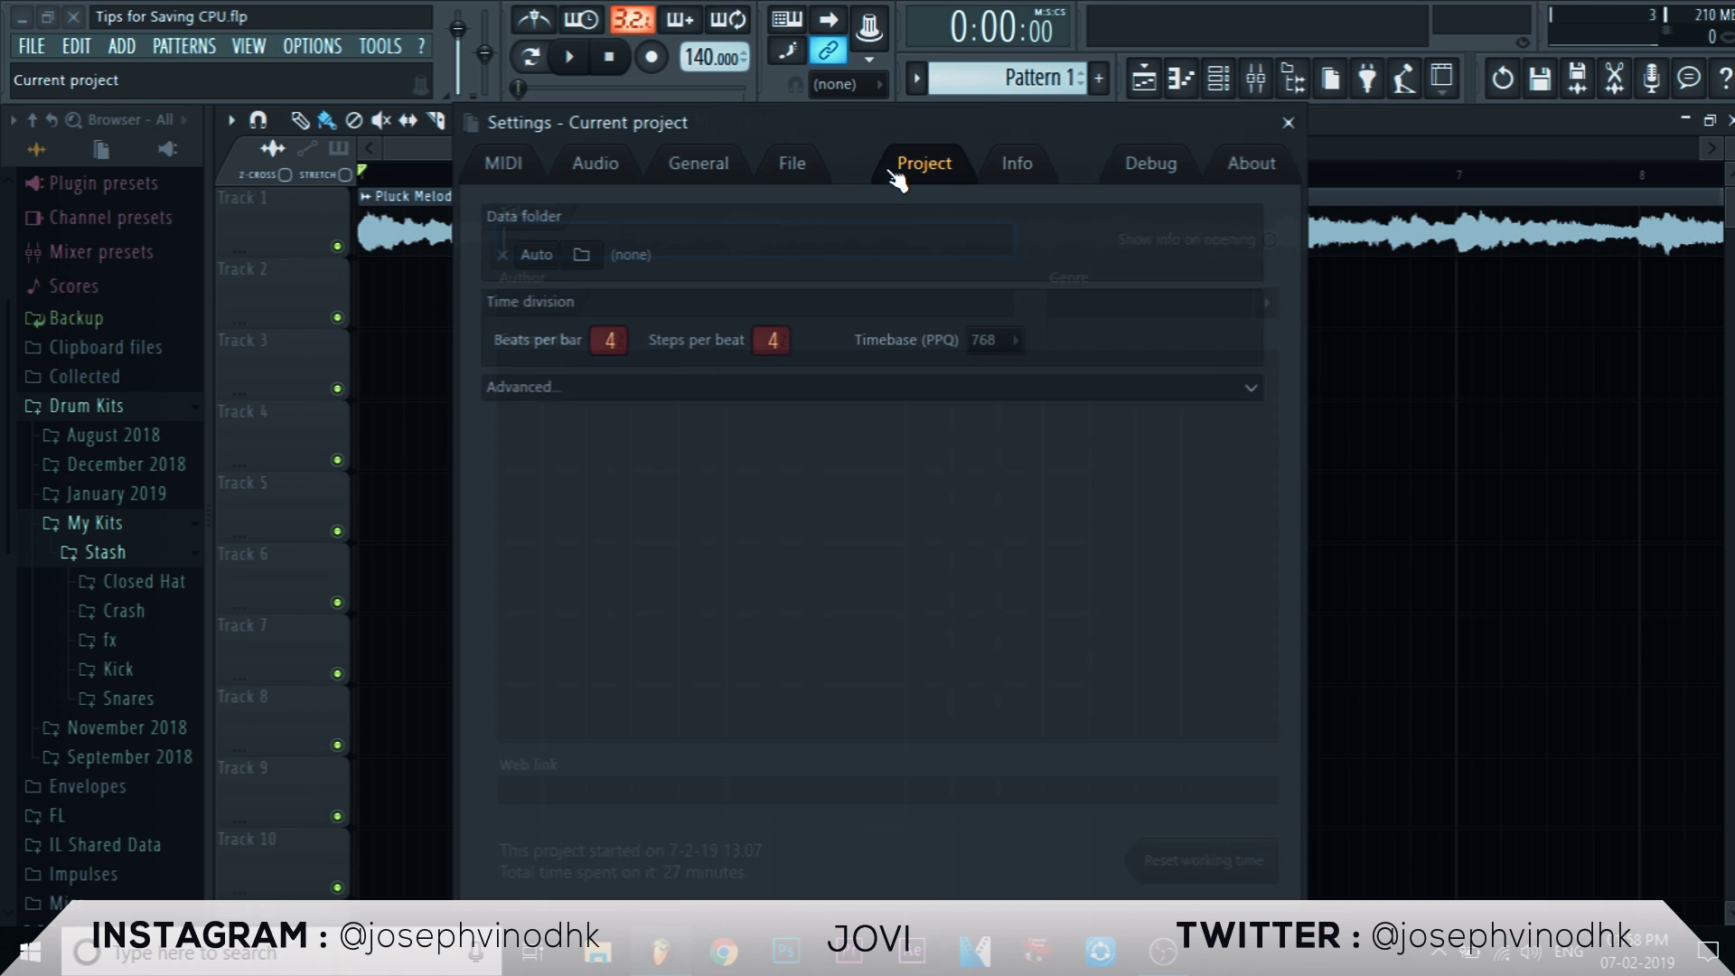
{"action": "left_click", "coordinate": [1001, 341]}
{"action": "left_click", "coordinate": [1000, 447]}
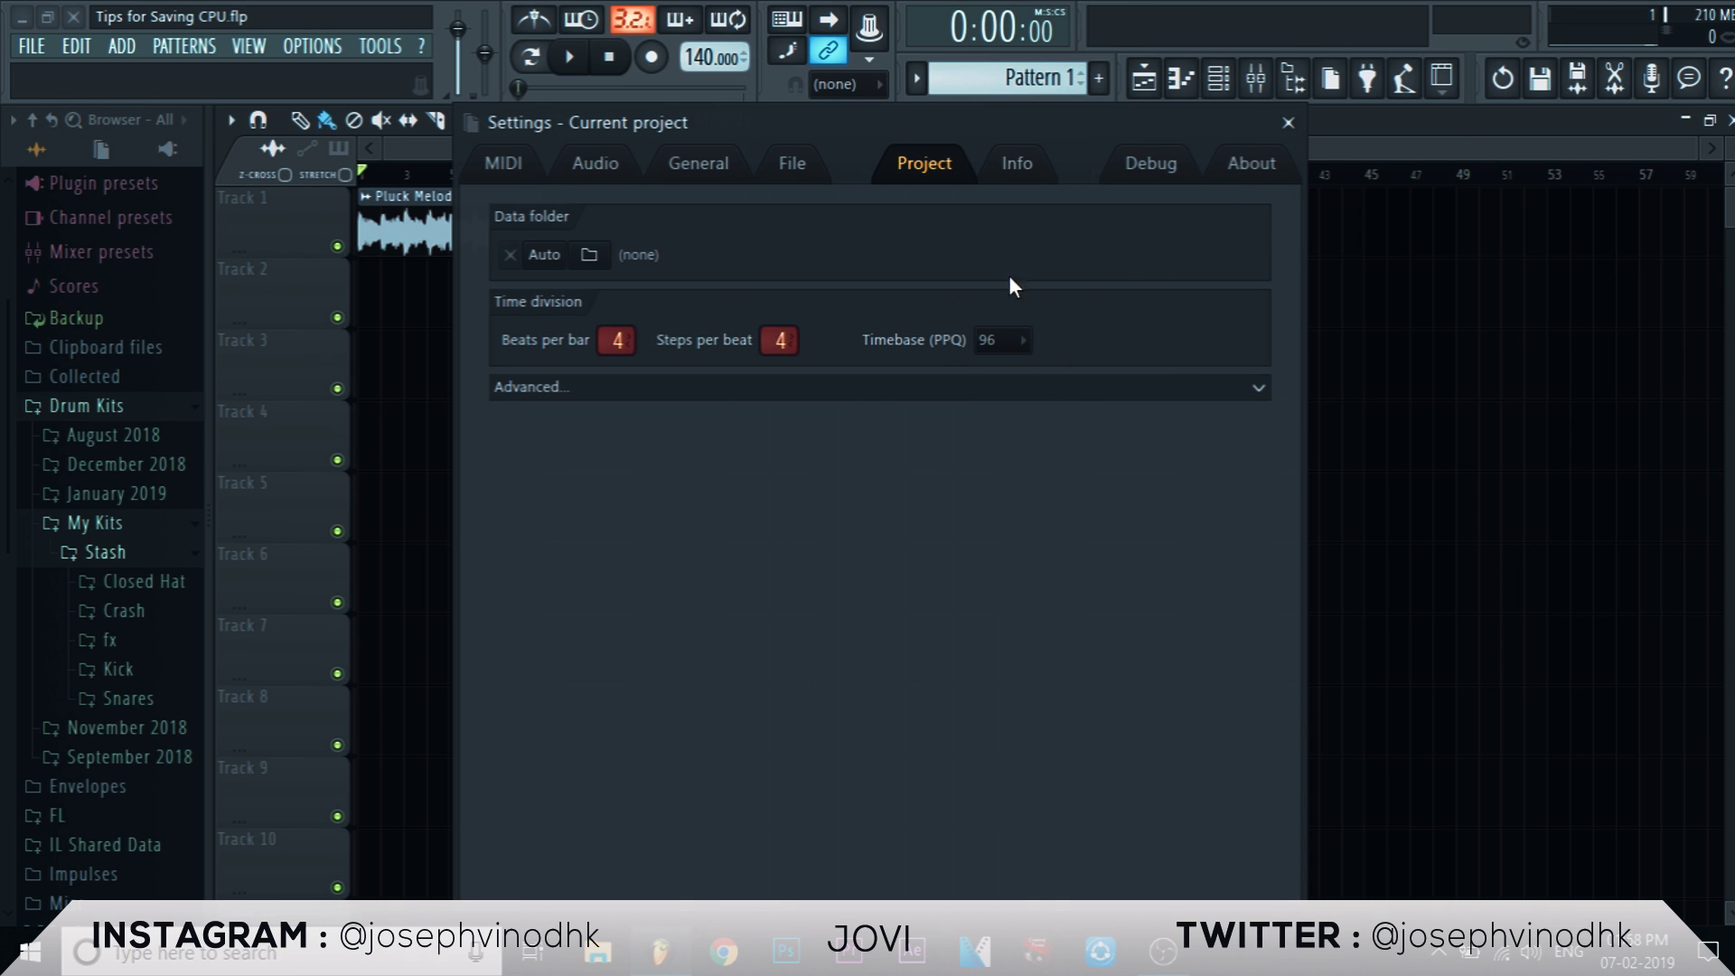
{"action": "left_click", "coordinate": [1290, 125]}
{"action": "left_click_drag", "start_coordinate": [1689, 150], "coordinate": [1573, 232]}
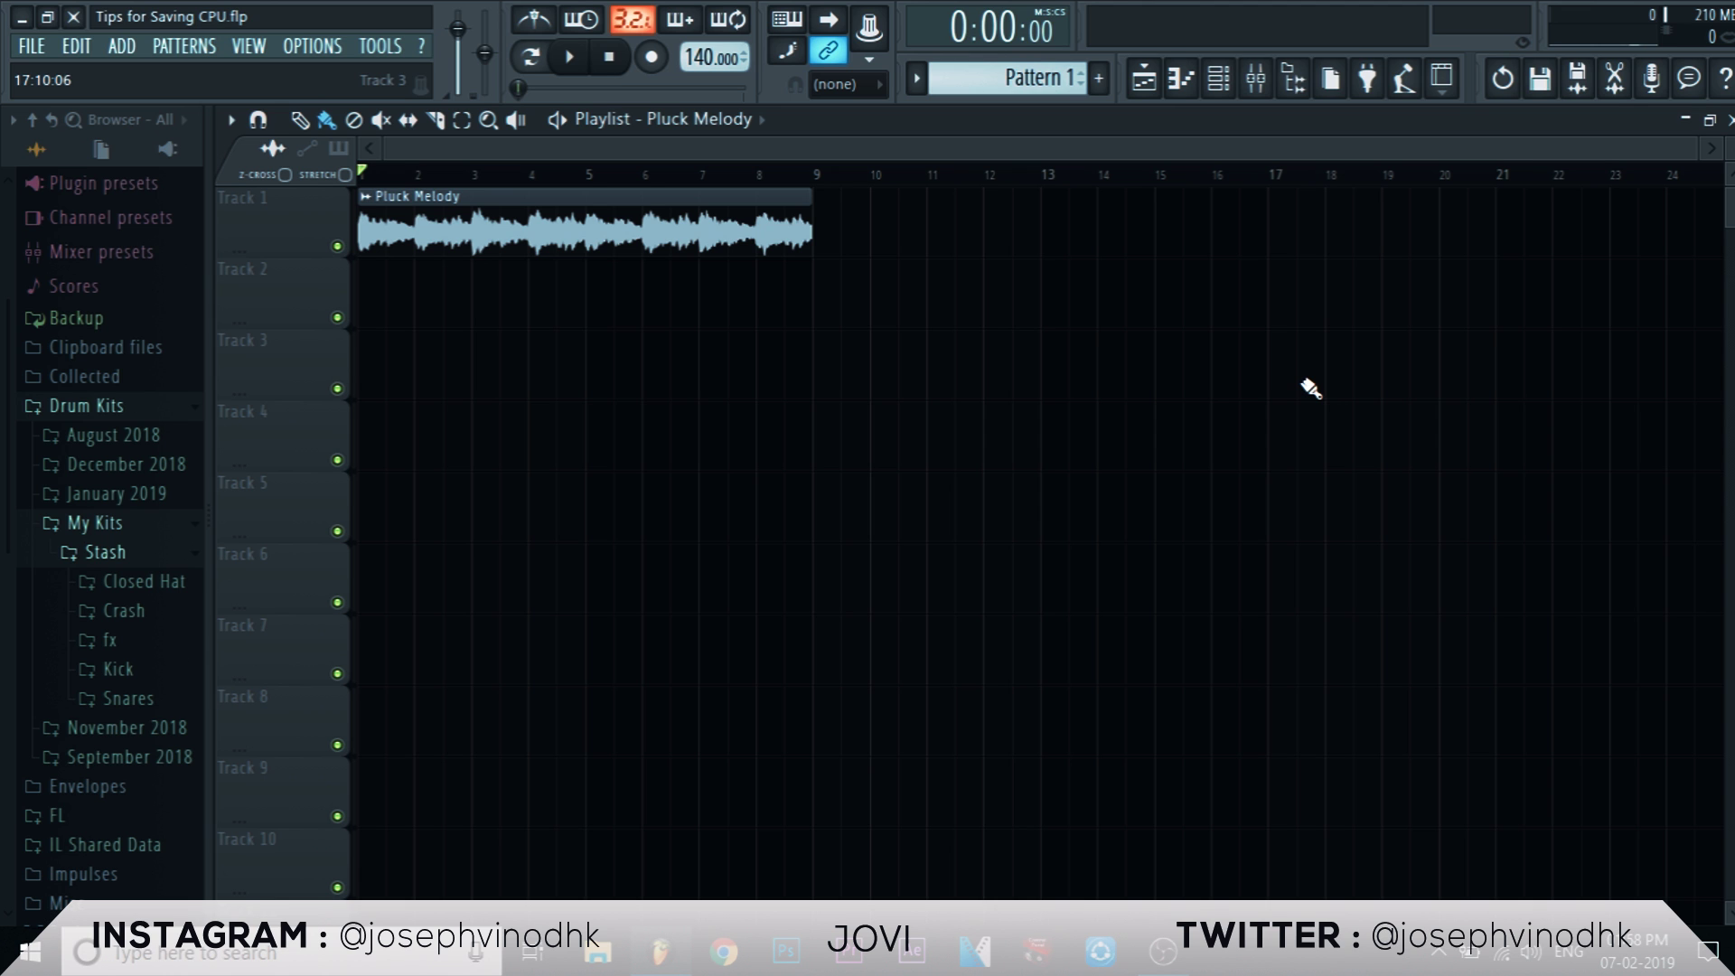
Step: Add a Nexus channel to the channel rack and enable Smart disable for the plugin
{"action": "left_click", "coordinate": [1218, 78]}
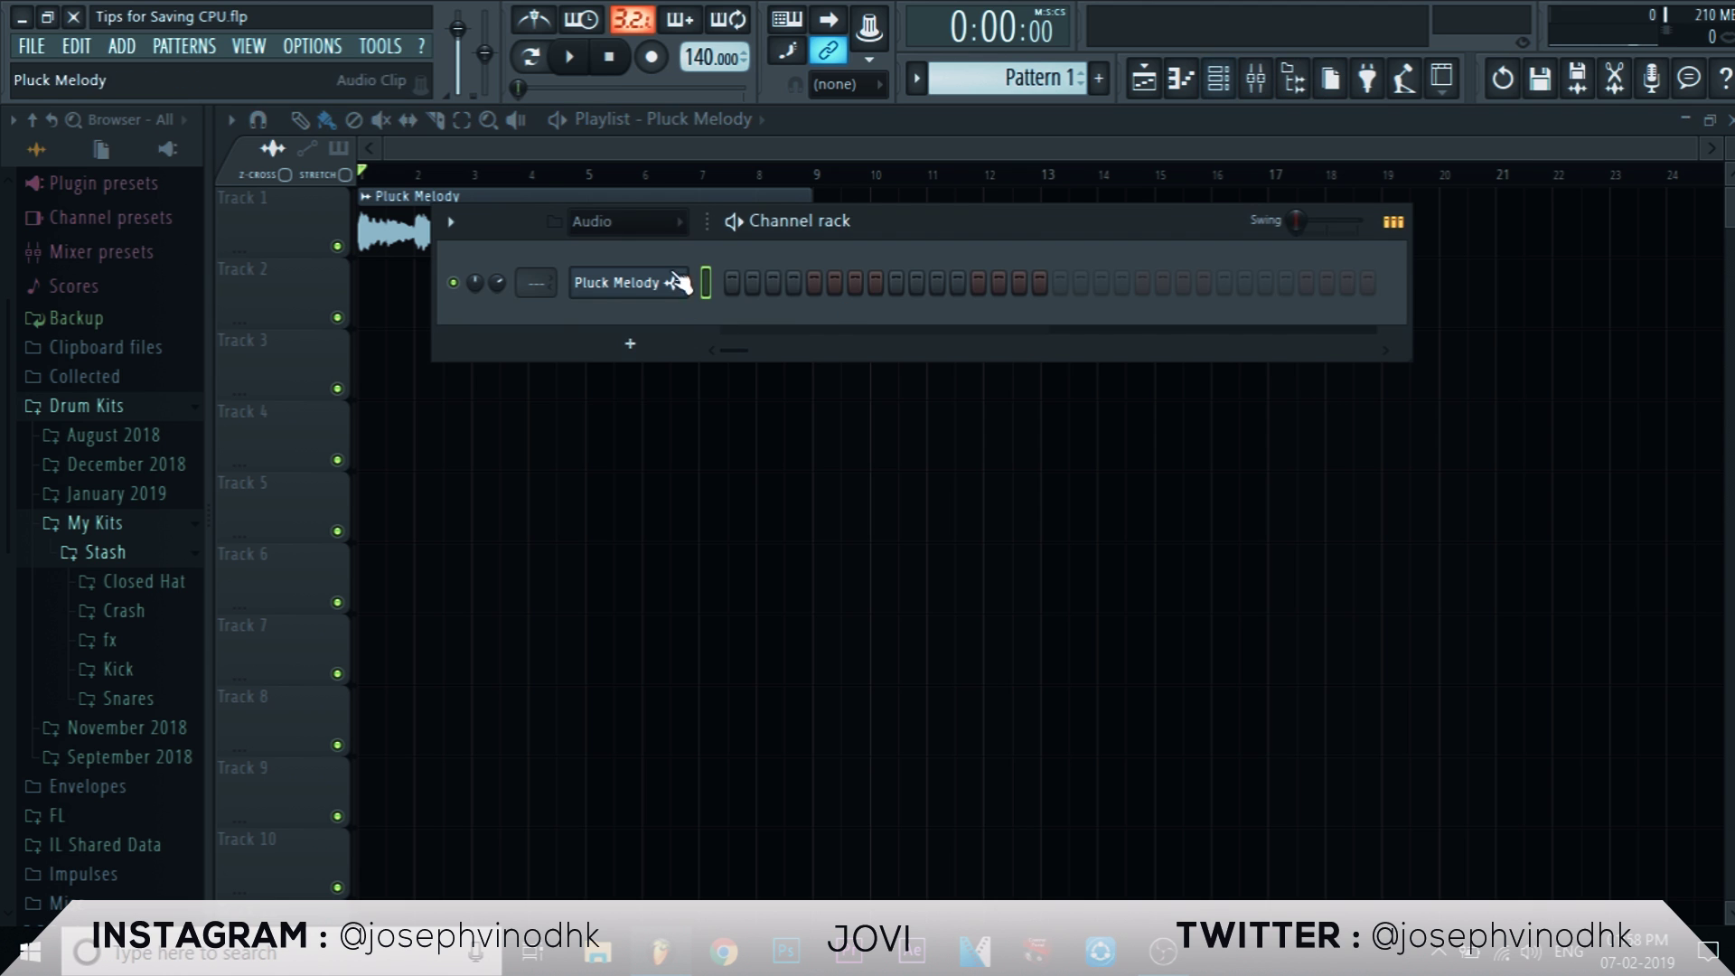
{"action": "left_click", "coordinate": [637, 341]}
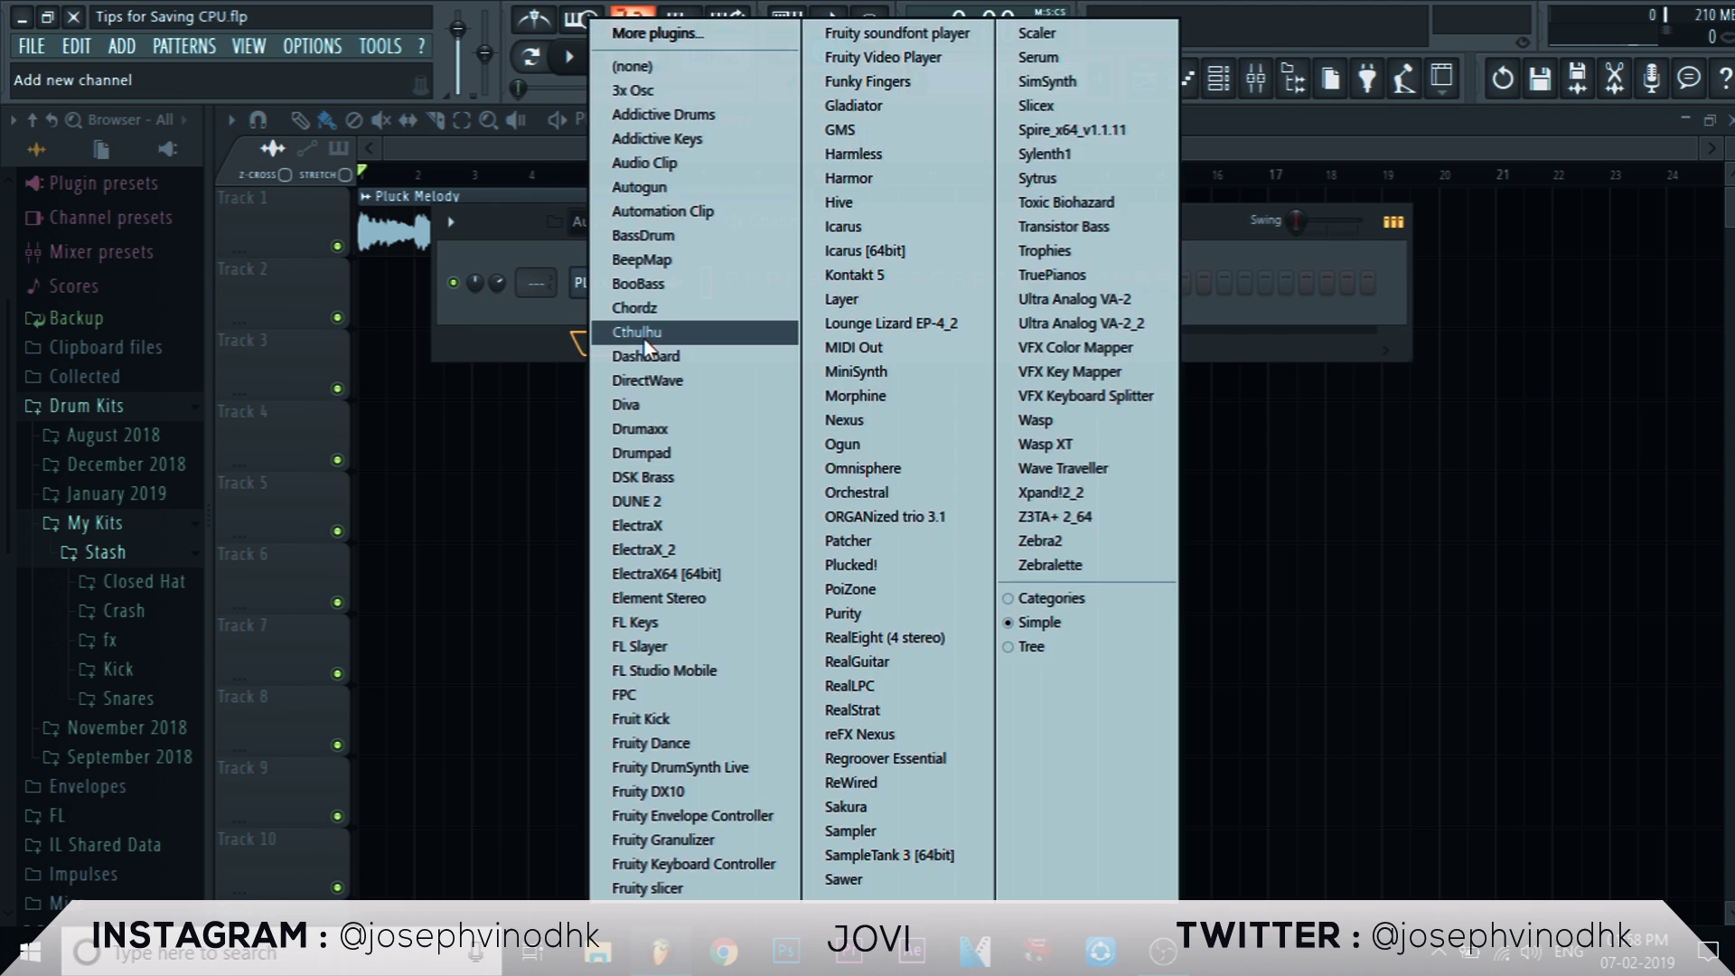
{"action": "left_click", "coordinate": [864, 418]}
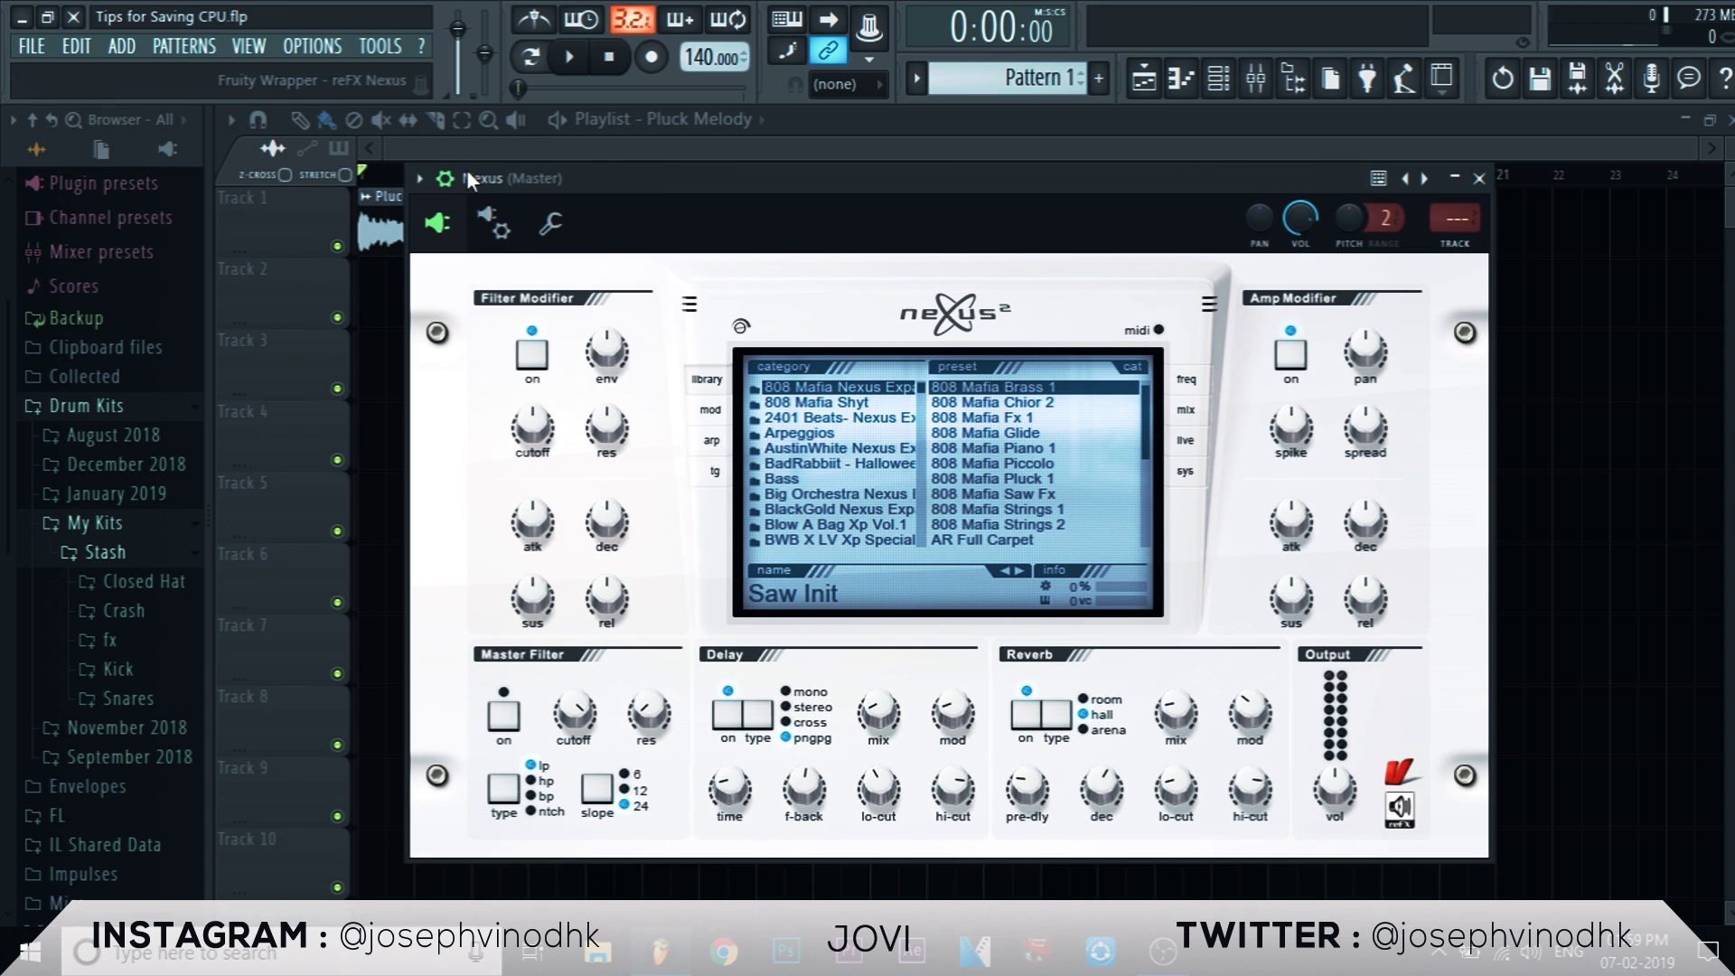
{"action": "left_click", "coordinate": [420, 182]}
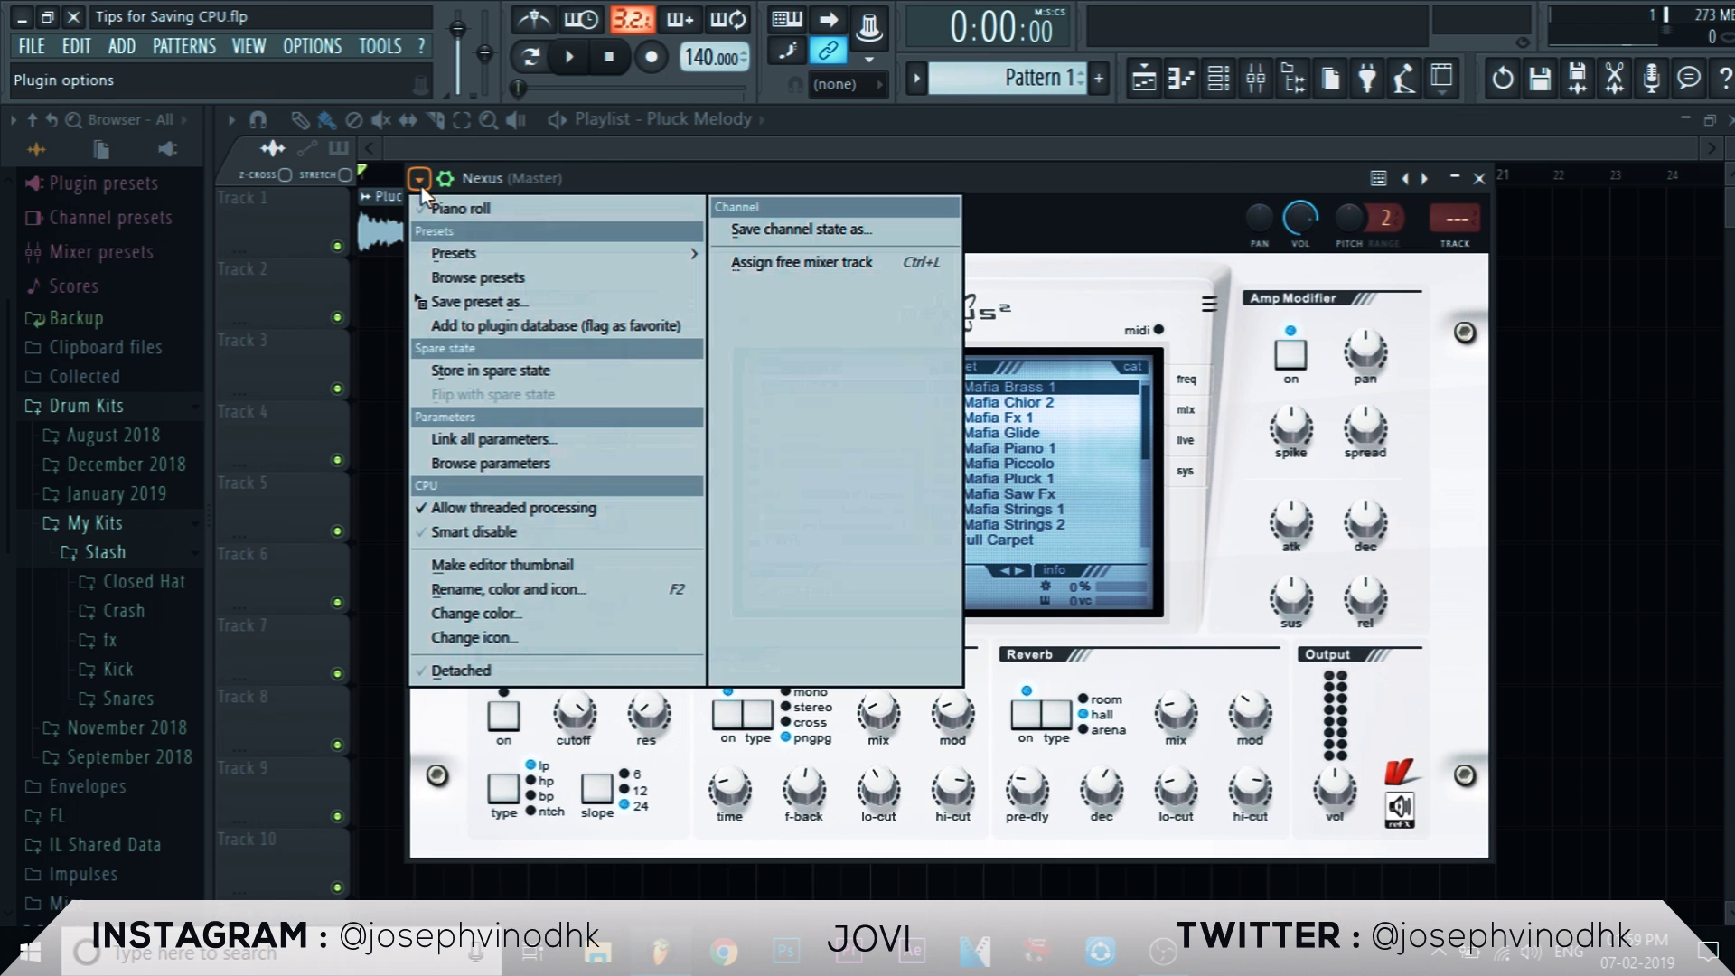
{"action": "left_click", "coordinate": [490, 533]}
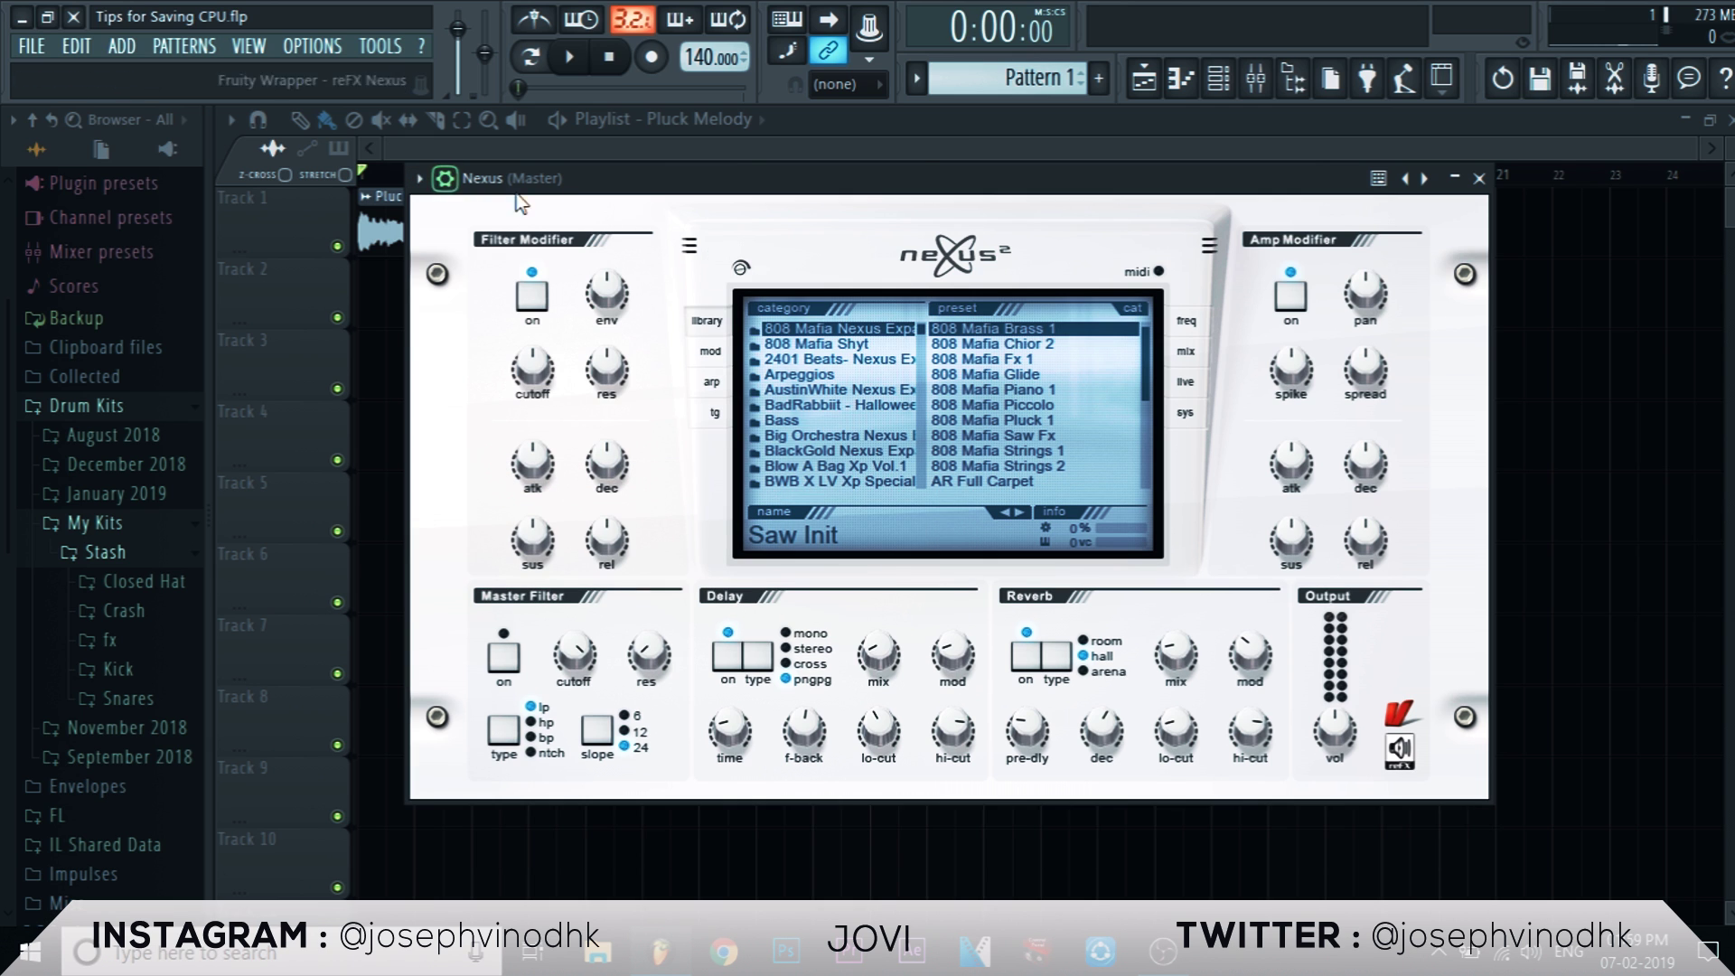
Step: Bring the channel rack in front of Nexus and look up the macro that switches smart disable for all plugins
{"action": "left_click", "coordinate": [1218, 78]}
{"action": "left_click_drag", "start_coordinate": [909, 219], "coordinate": [929, 263]}
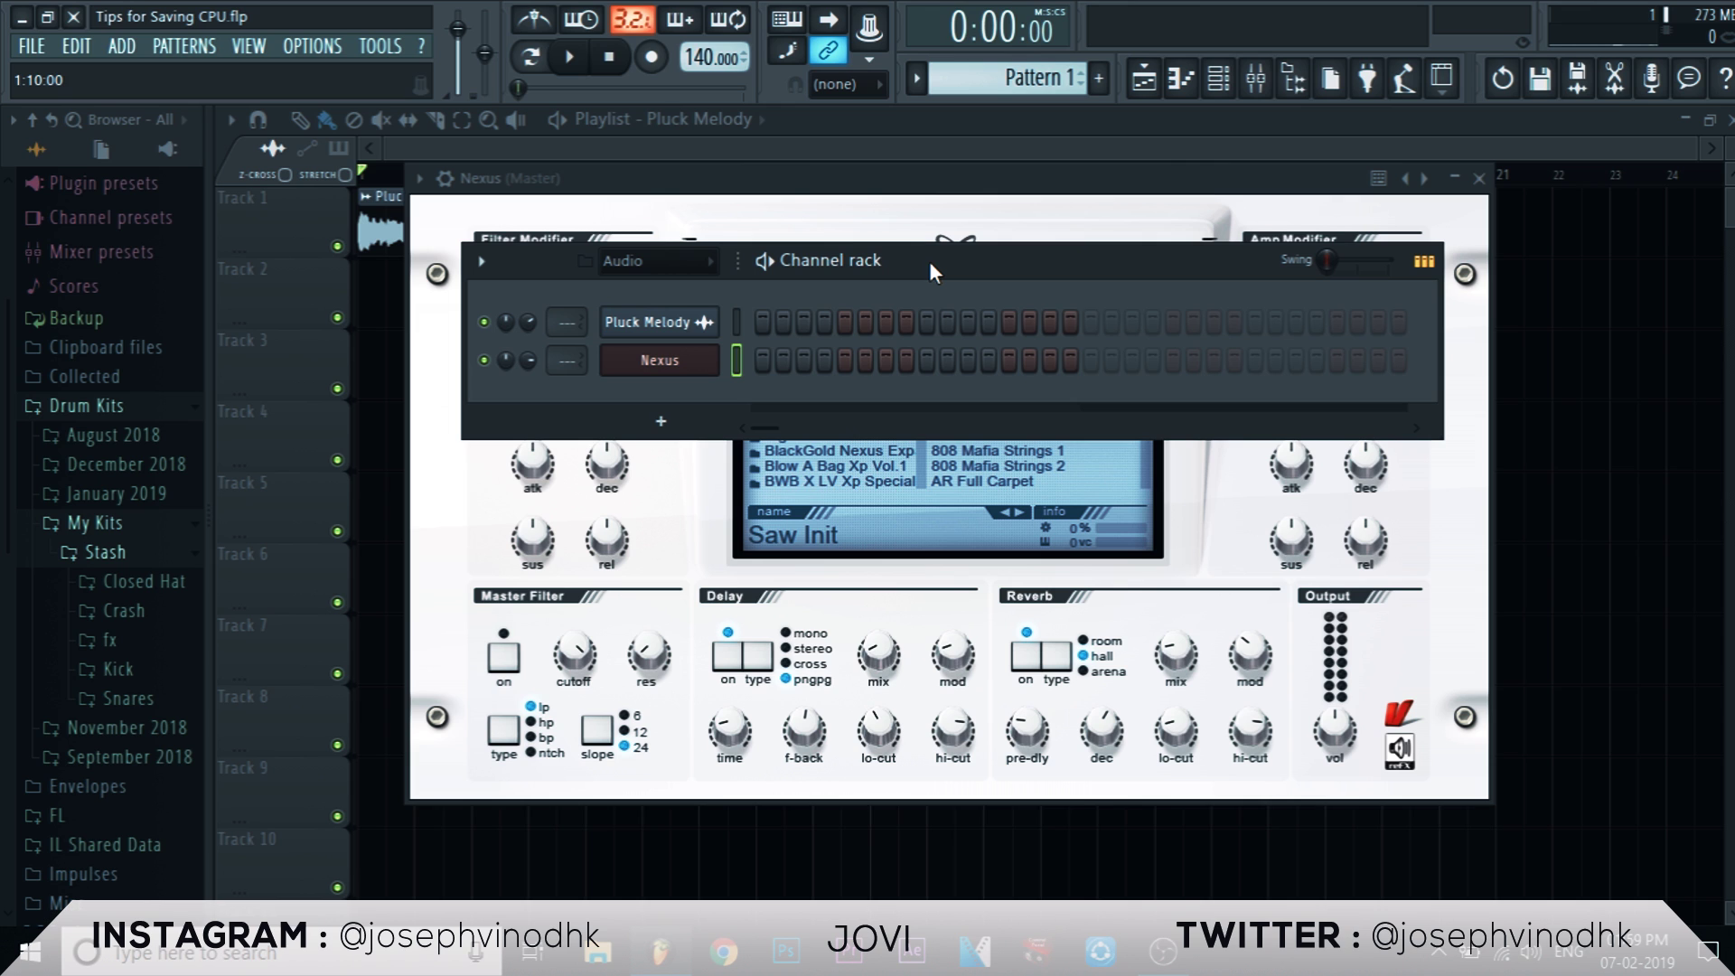
{"action": "left_click_drag", "start_coordinate": [887, 266], "coordinate": [882, 247]}
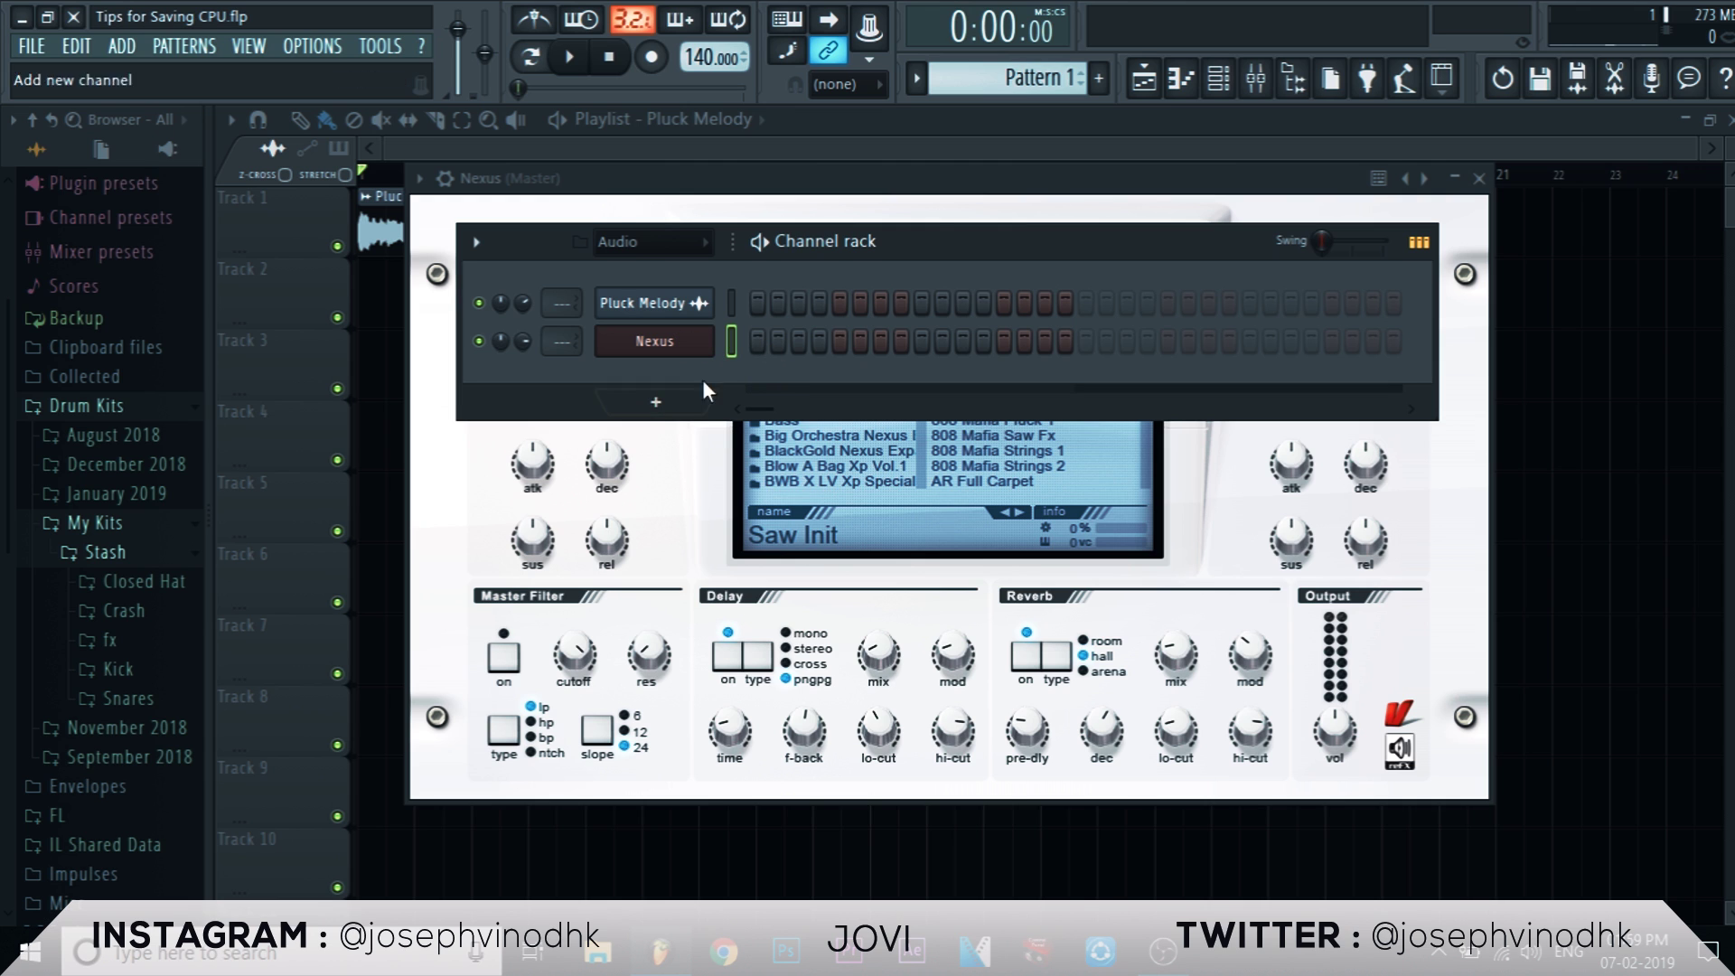
{"action": "left_click", "coordinate": [373, 47]}
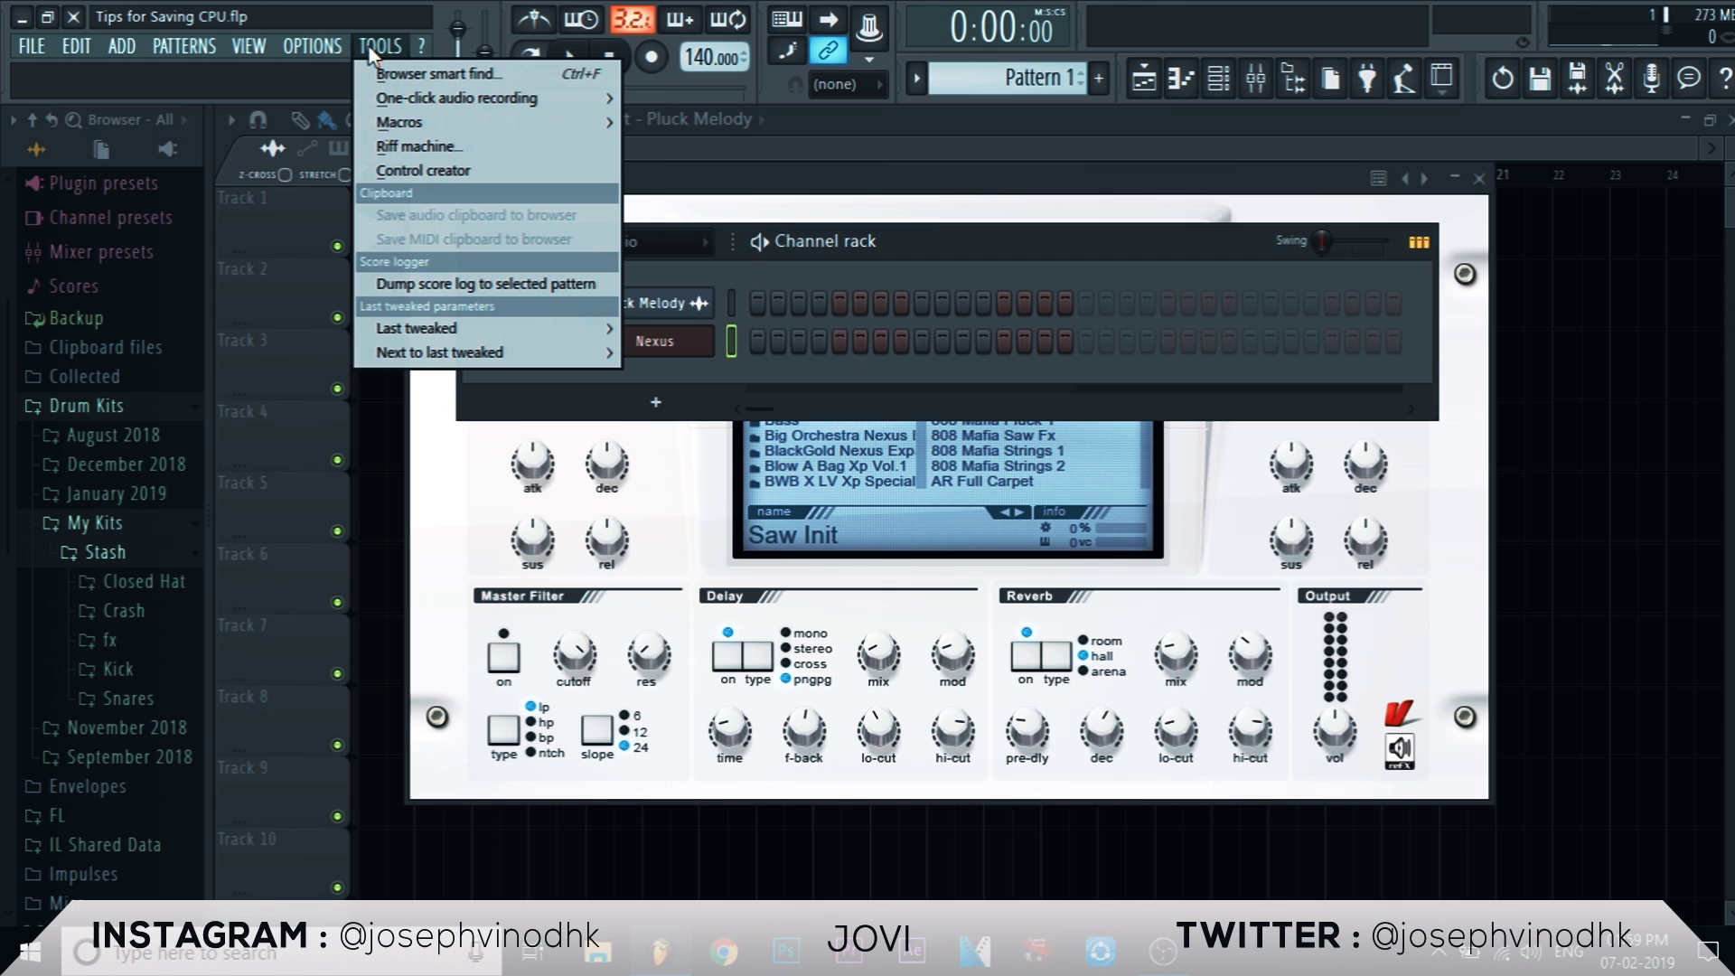
{"action": "mouse_move", "coordinate": [398, 125]}
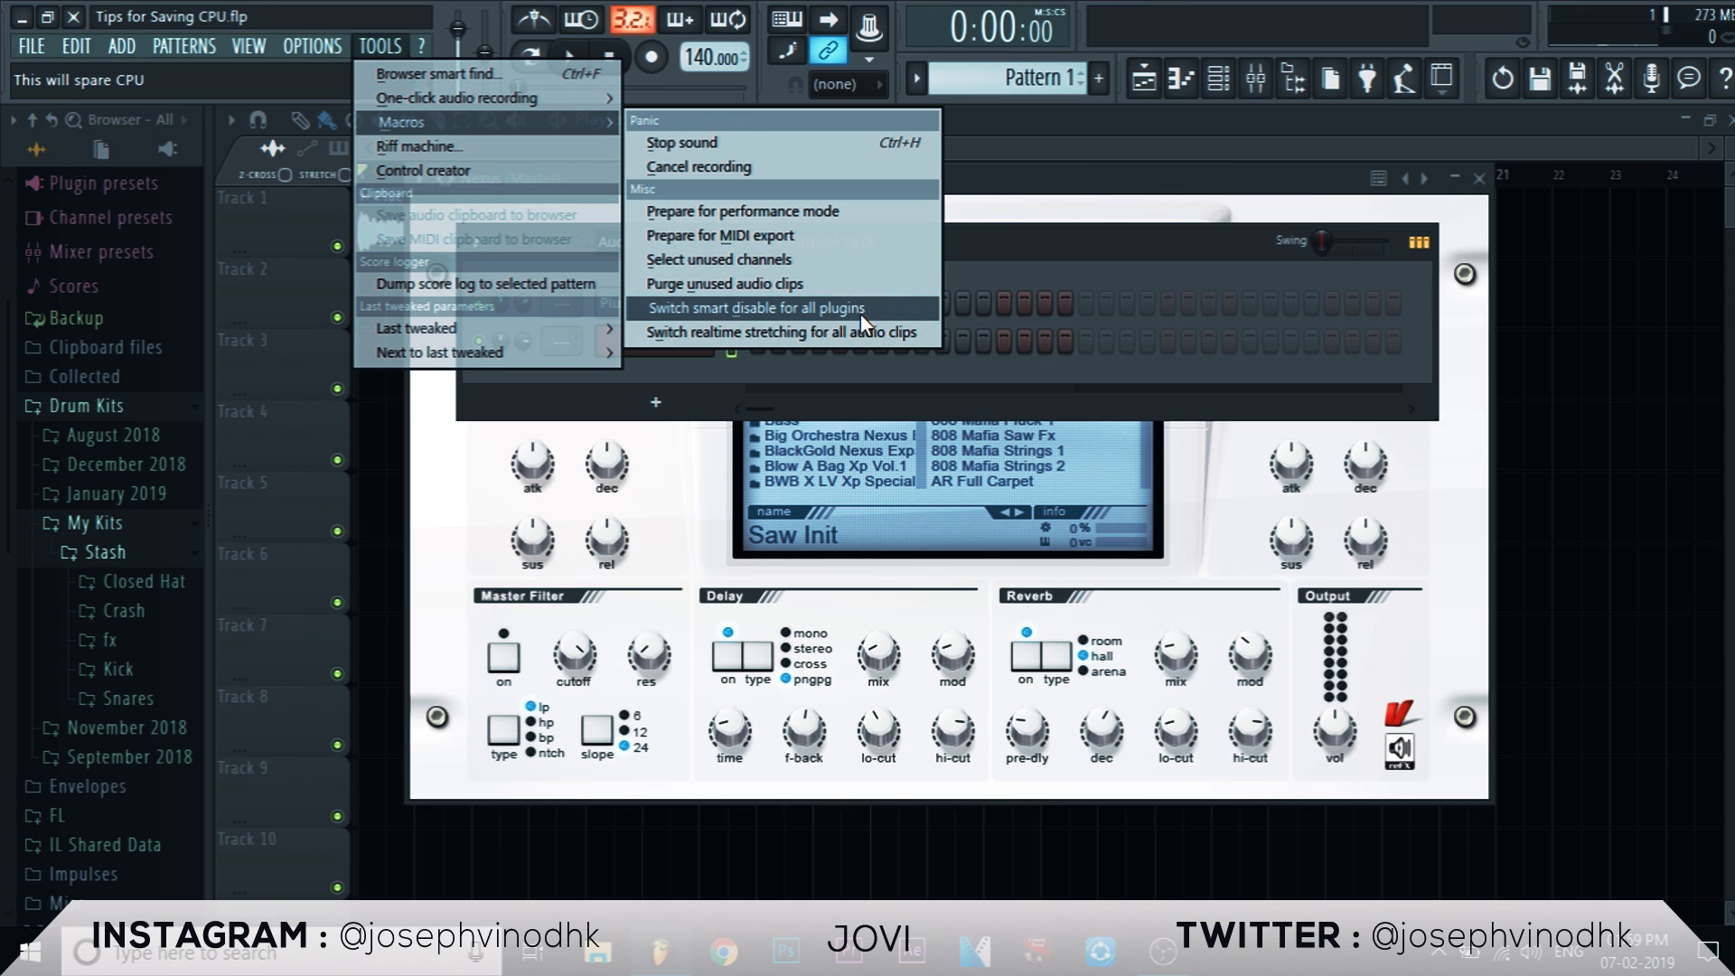
{"action": "left_click", "coordinate": [996, 262]}
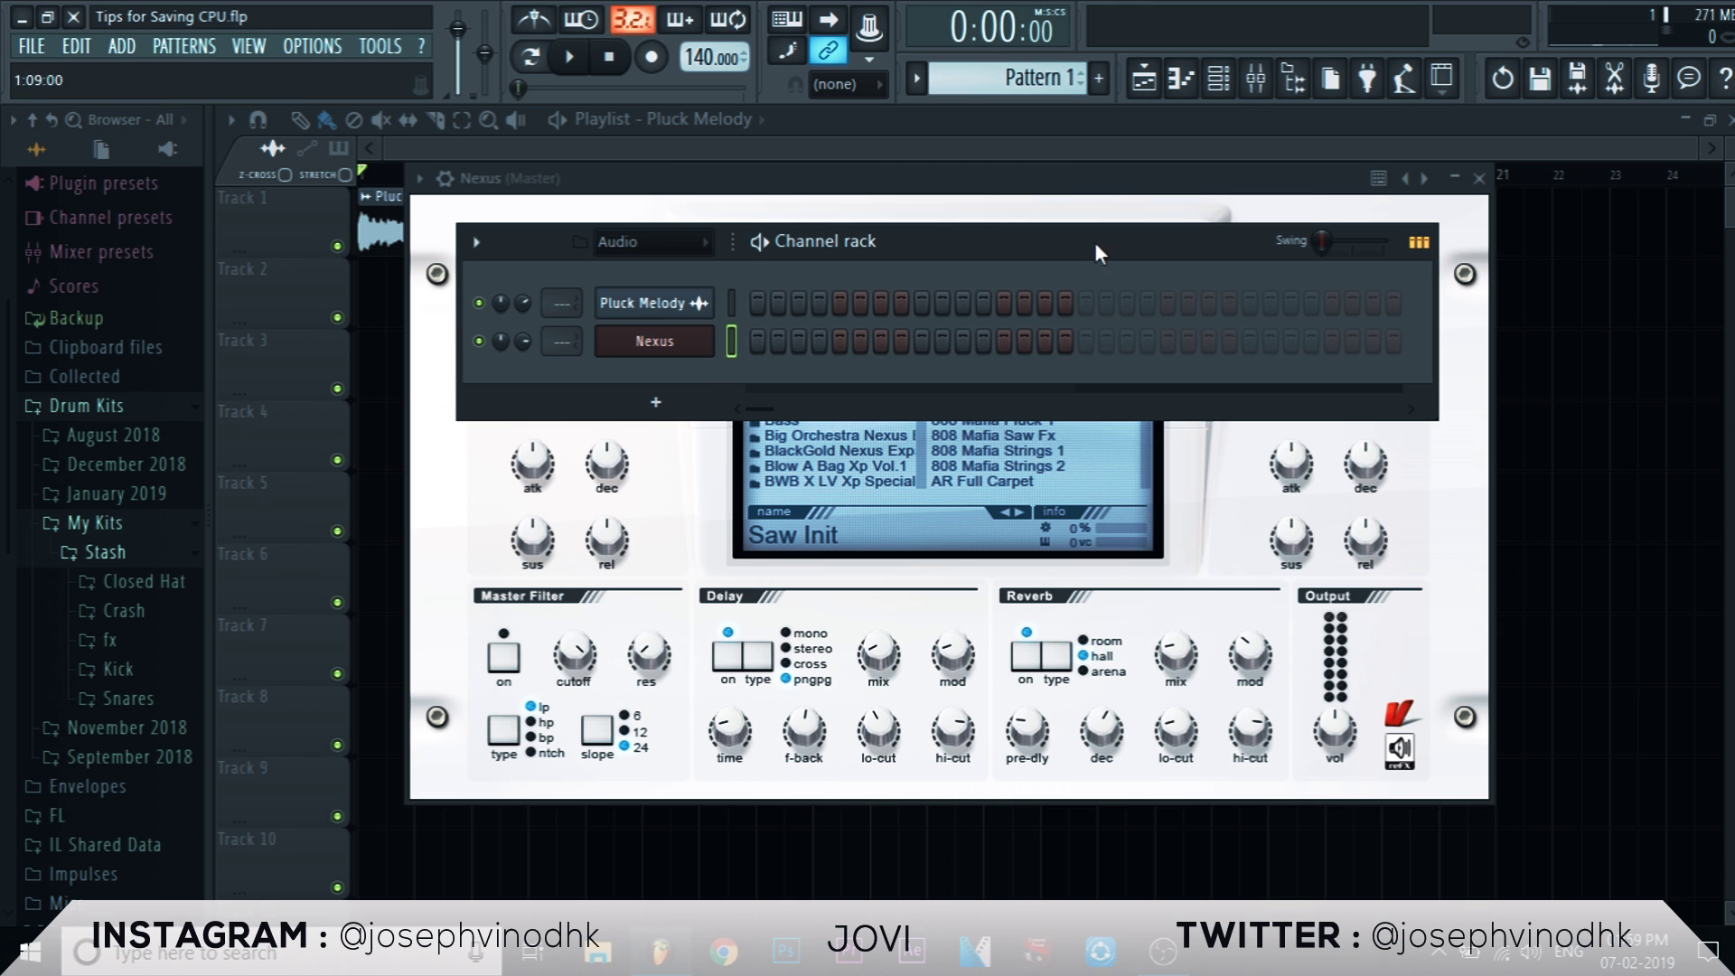
Step: Show the mixer and look through the options available for the Insert 1 track
{"action": "left_click", "coordinate": [1255, 77]}
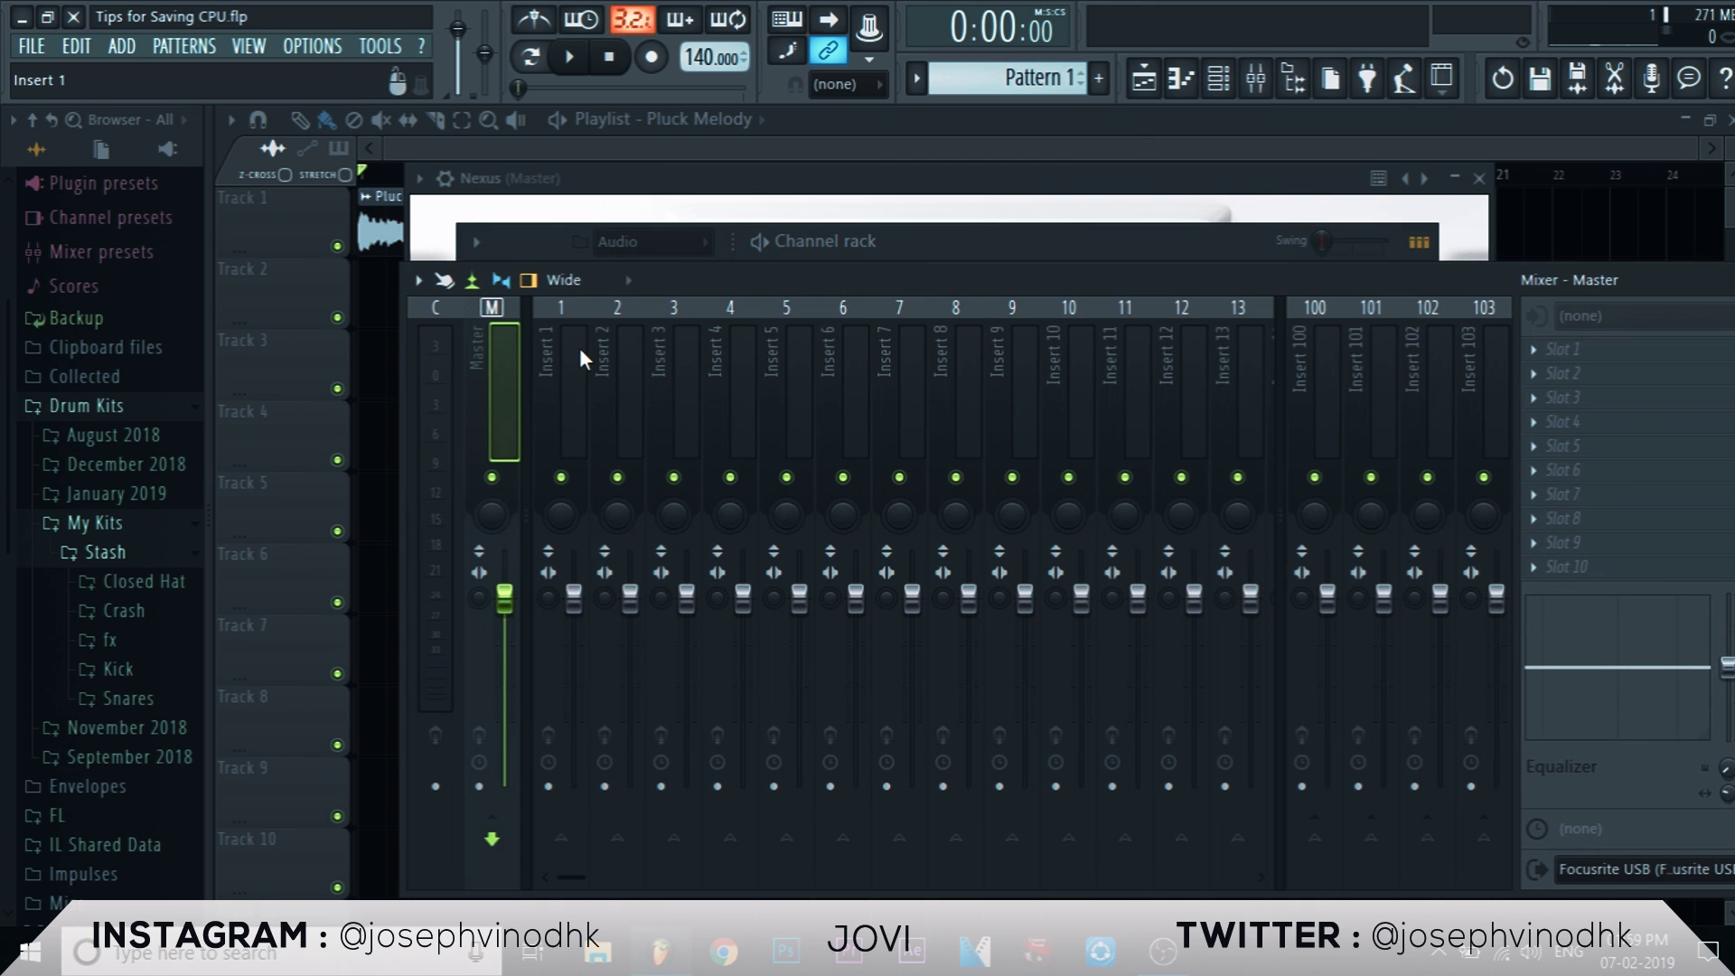
{"action": "right_click", "coordinate": [577, 349]}
{"action": "mouse_move", "coordinate": [660, 408]}
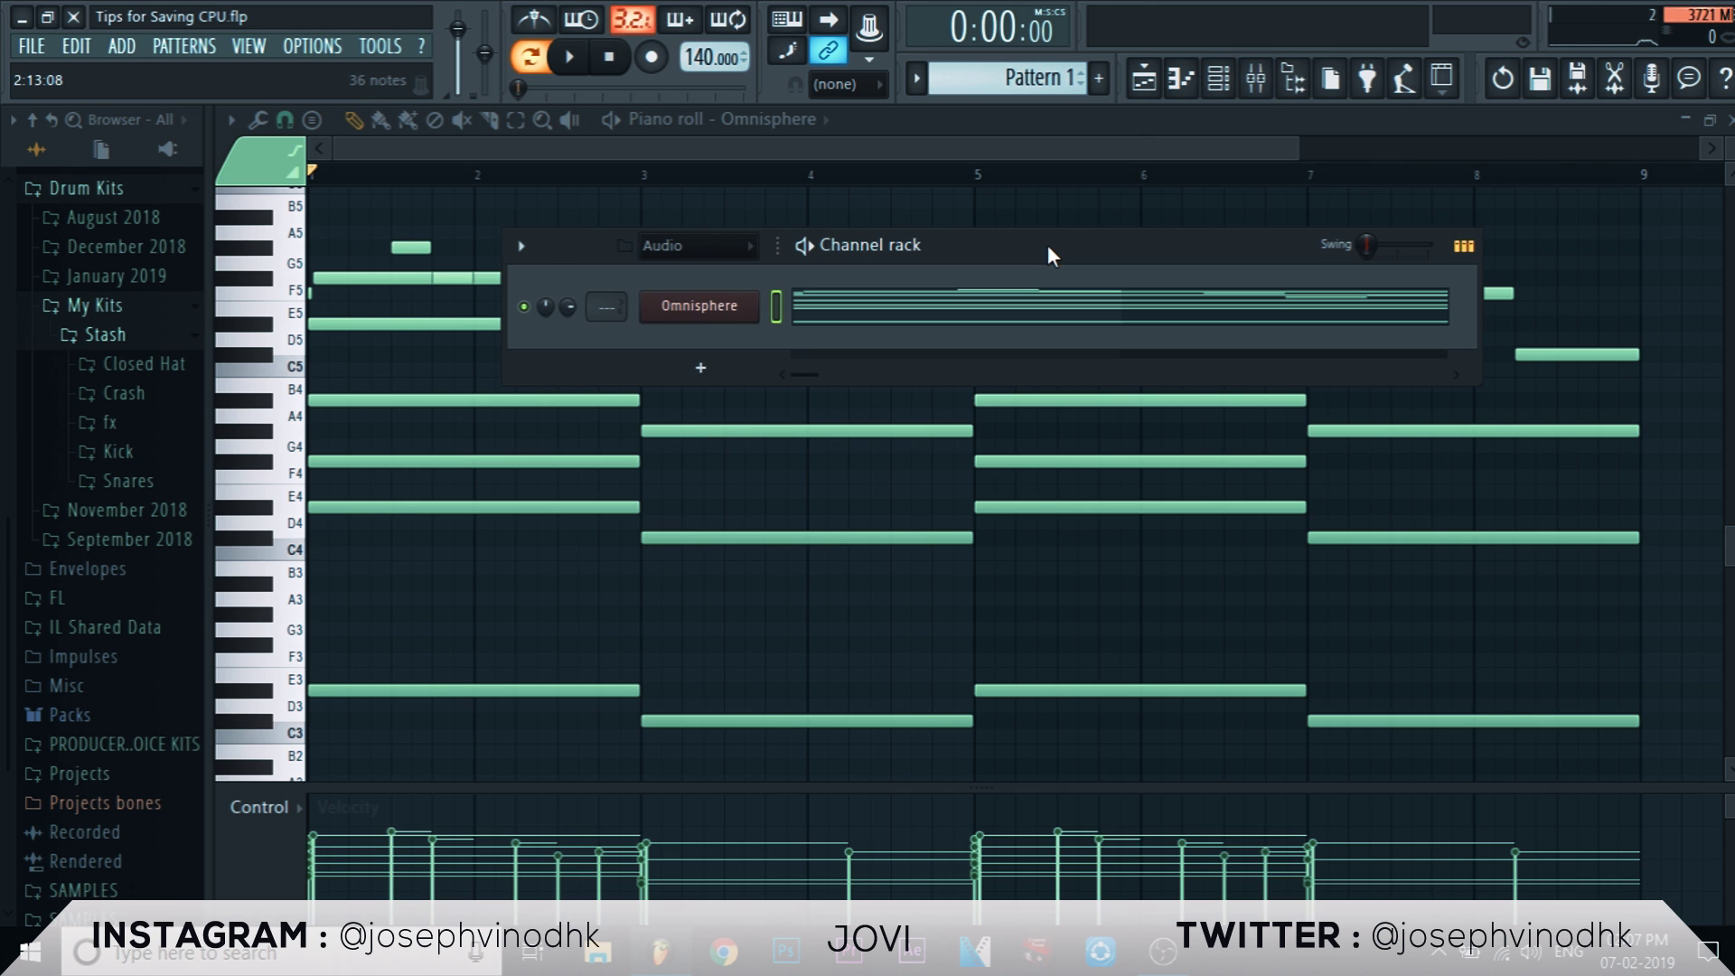
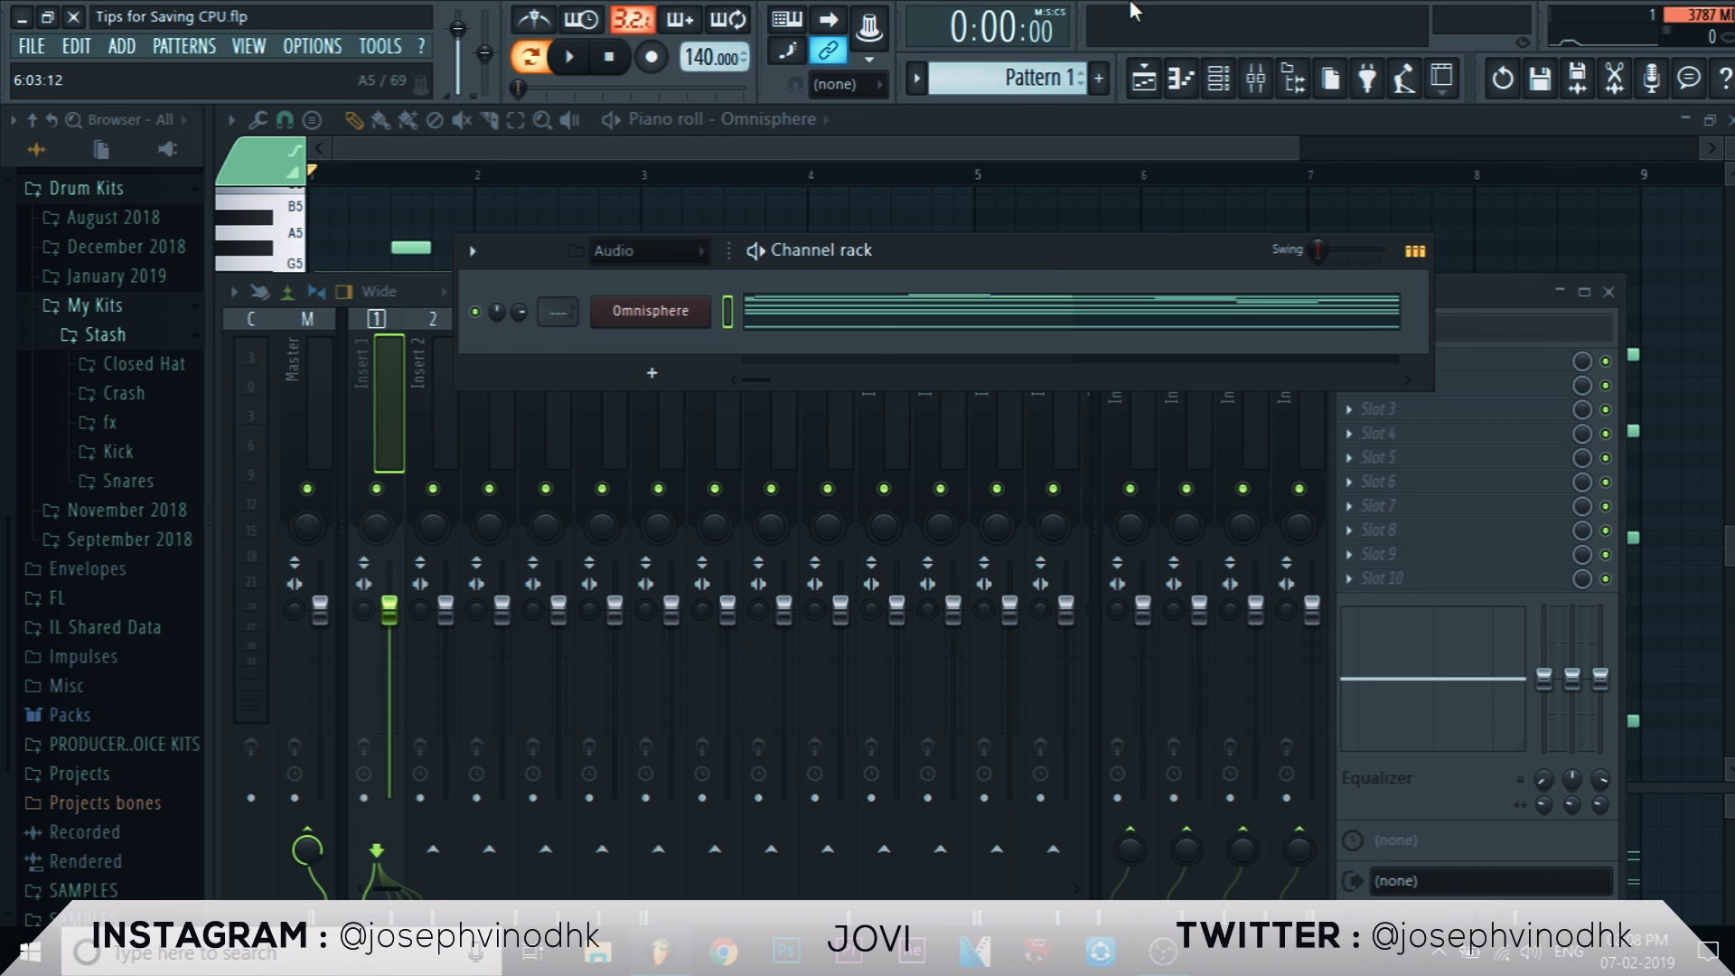
Step: Route the Omnisphere channel to mixer track 1 and load Edison in that track's first effect slot
{"action": "key", "text": "ctrl+l"}
{"action": "left_click", "coordinate": [1367, 373]}
{"action": "left_click", "coordinate": [826, 556]}
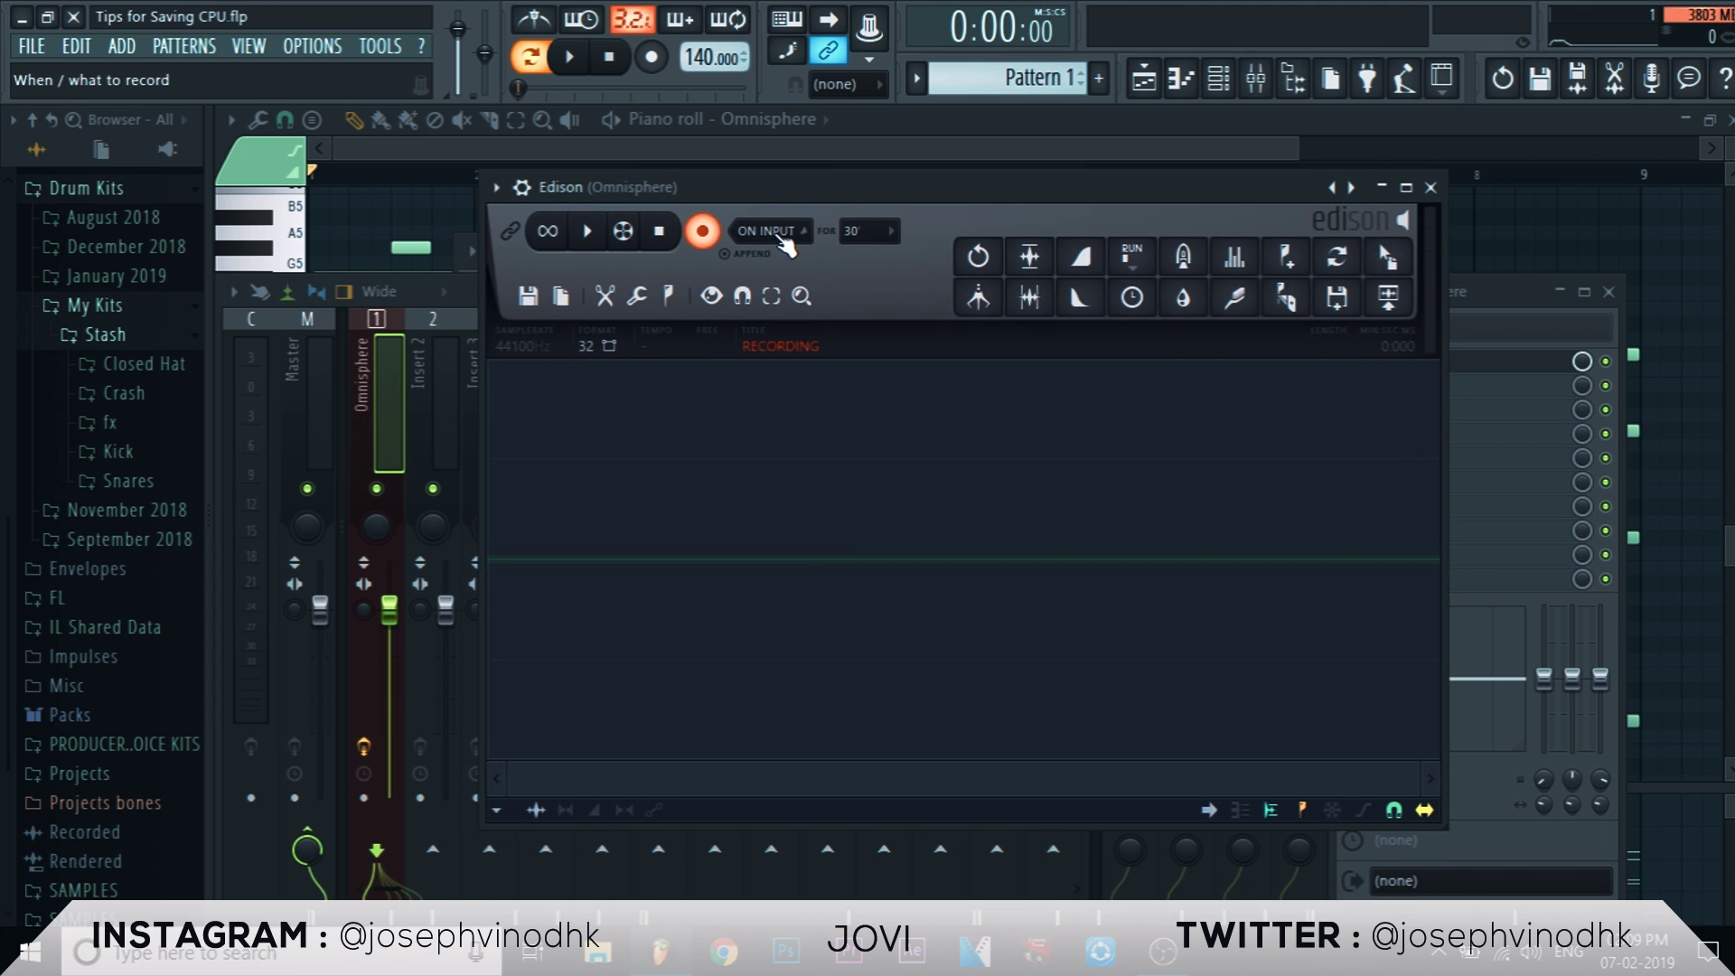
Step: Record the Omnisphere pattern in Edison using On Play mode, and delete the excess audio at the end of the recording
{"action": "left_click", "coordinate": [766, 330]}
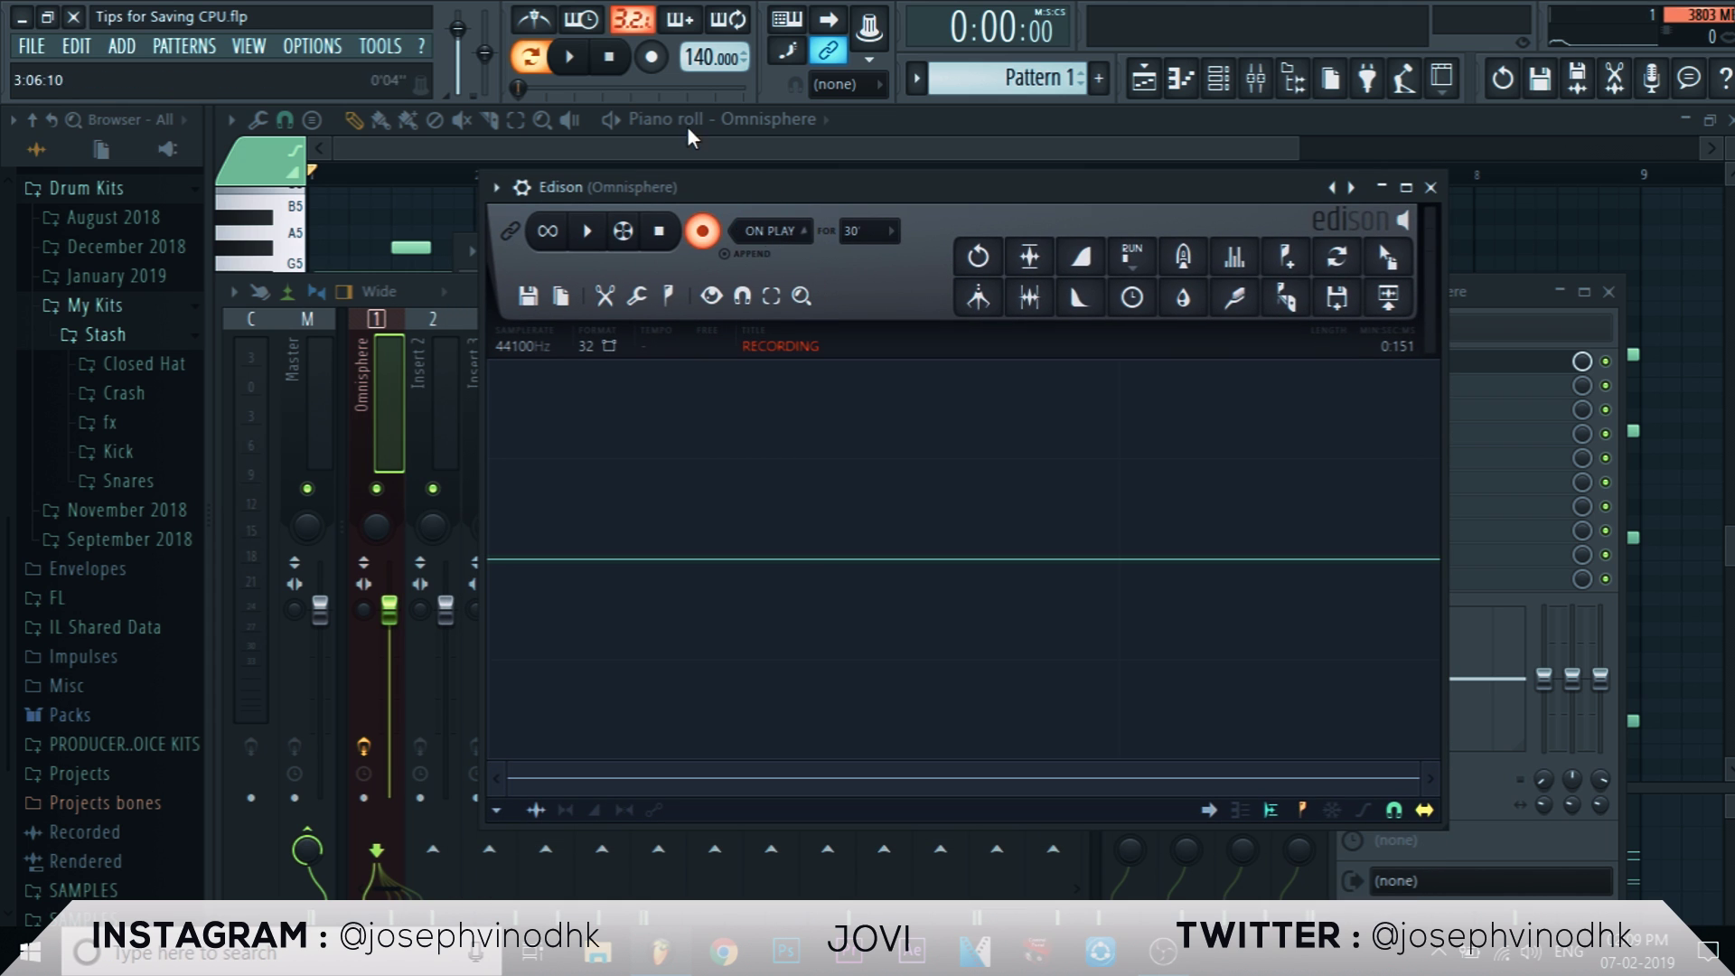
{"action": "left_click", "coordinate": [571, 60]}
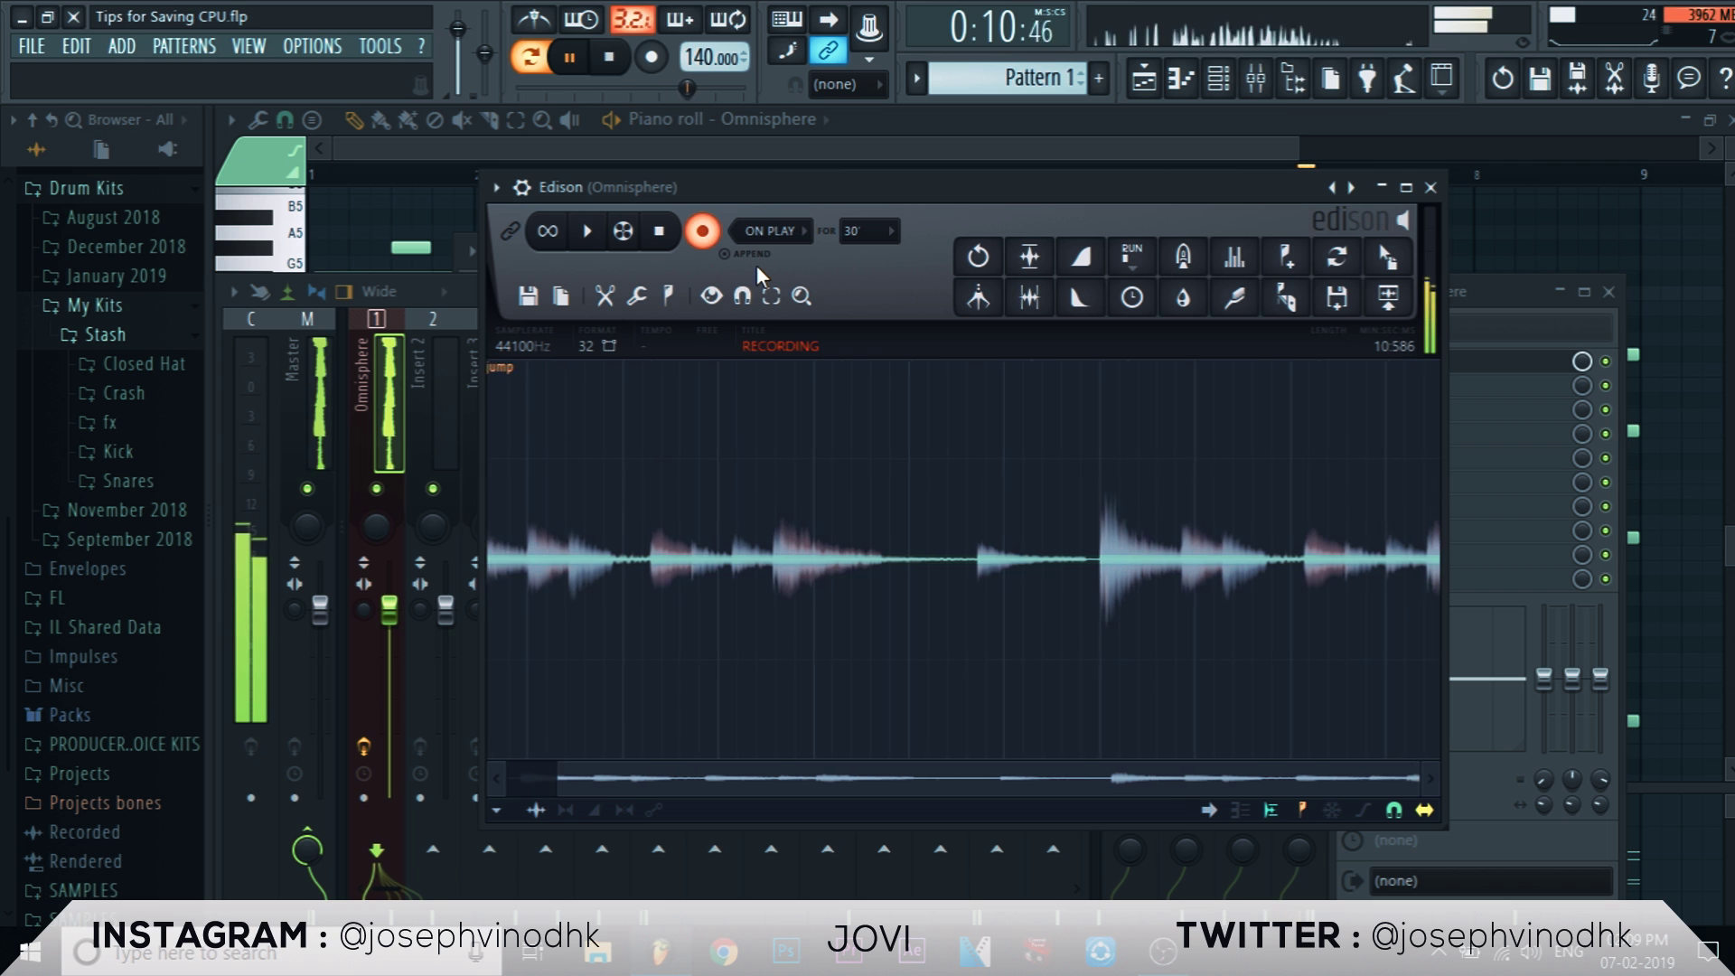
{"action": "left_click", "coordinate": [702, 231]}
{"action": "left_click", "coordinate": [1394, 377]}
{"action": "key", "text": "Delete"}
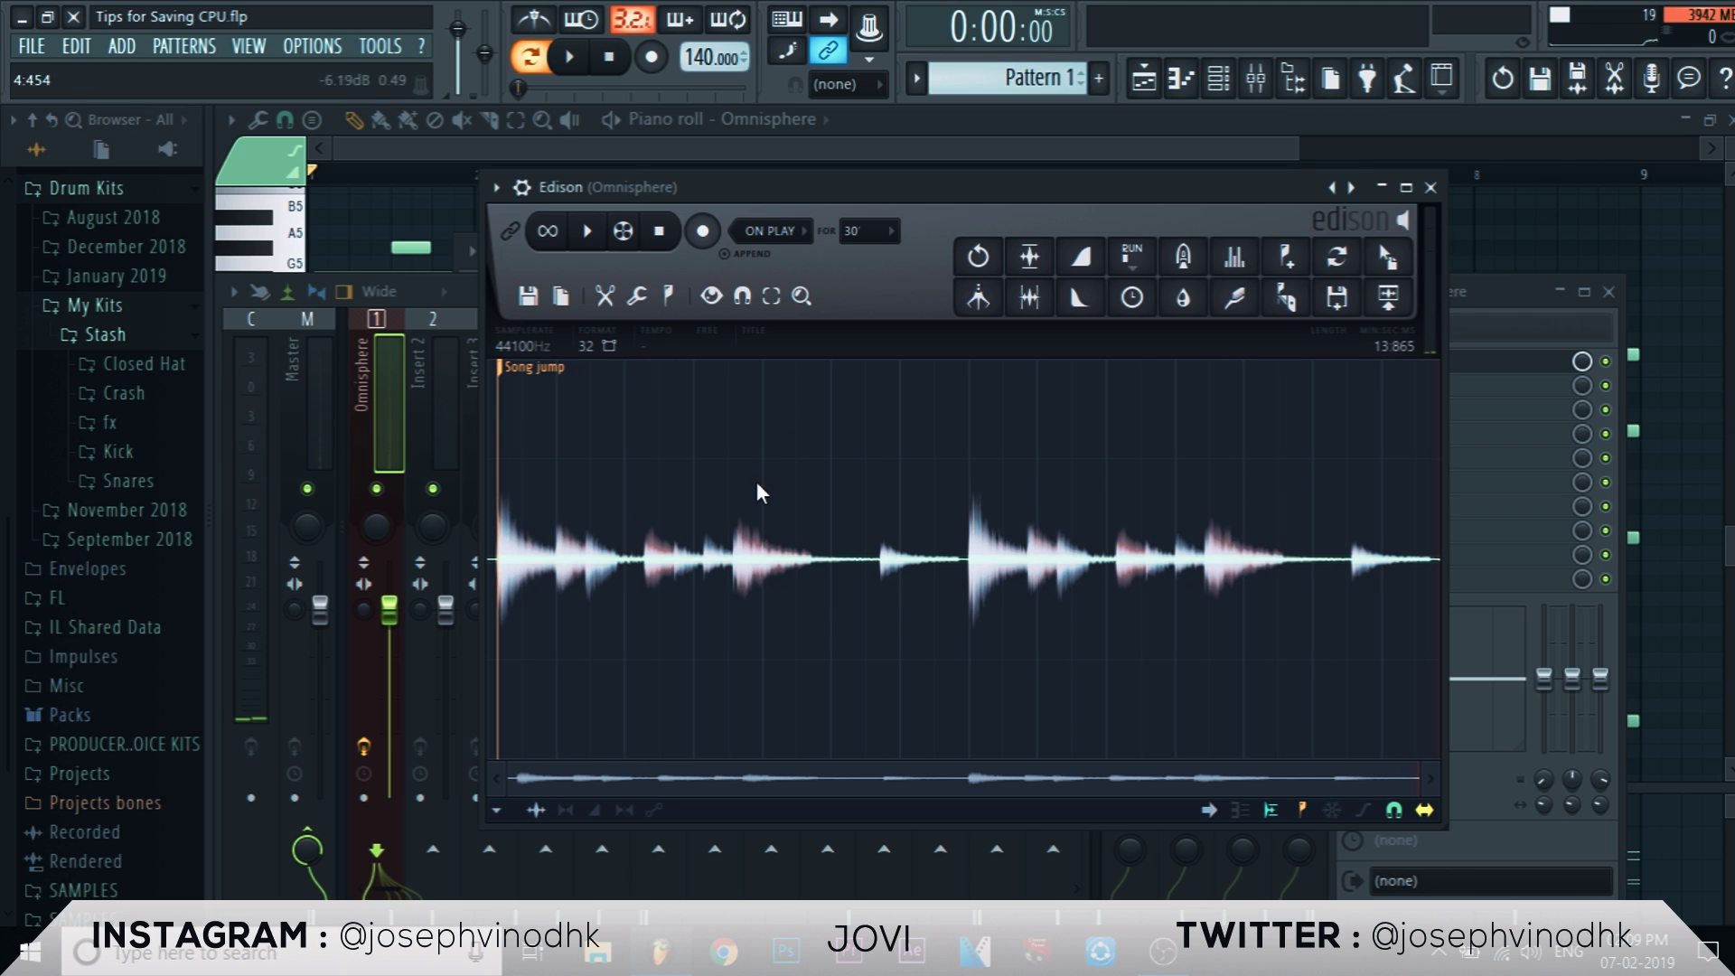
Step: Select the recording from its Song jump marker to the end and place it on playlist Track 1 at bar 1
{"action": "left_click", "coordinate": [513, 377]}
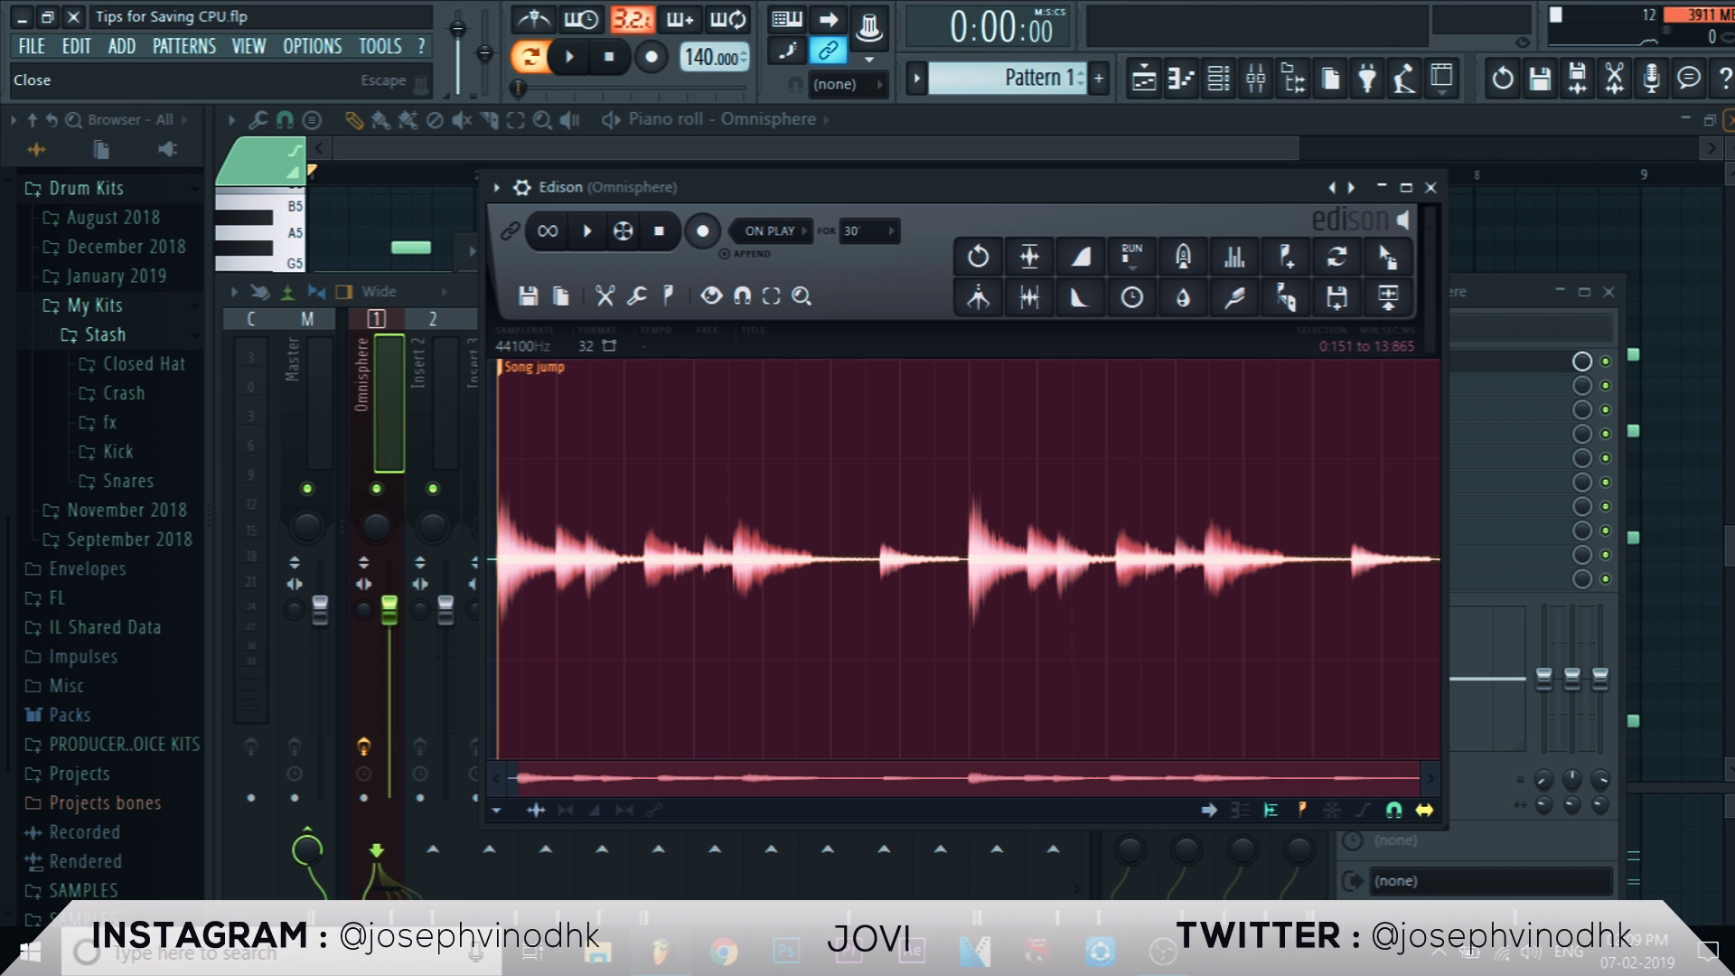
{"action": "left_click", "coordinate": [1727, 120]}
{"action": "left_click_drag", "start_coordinate": [1430, 271], "coordinate": [287, 235]}
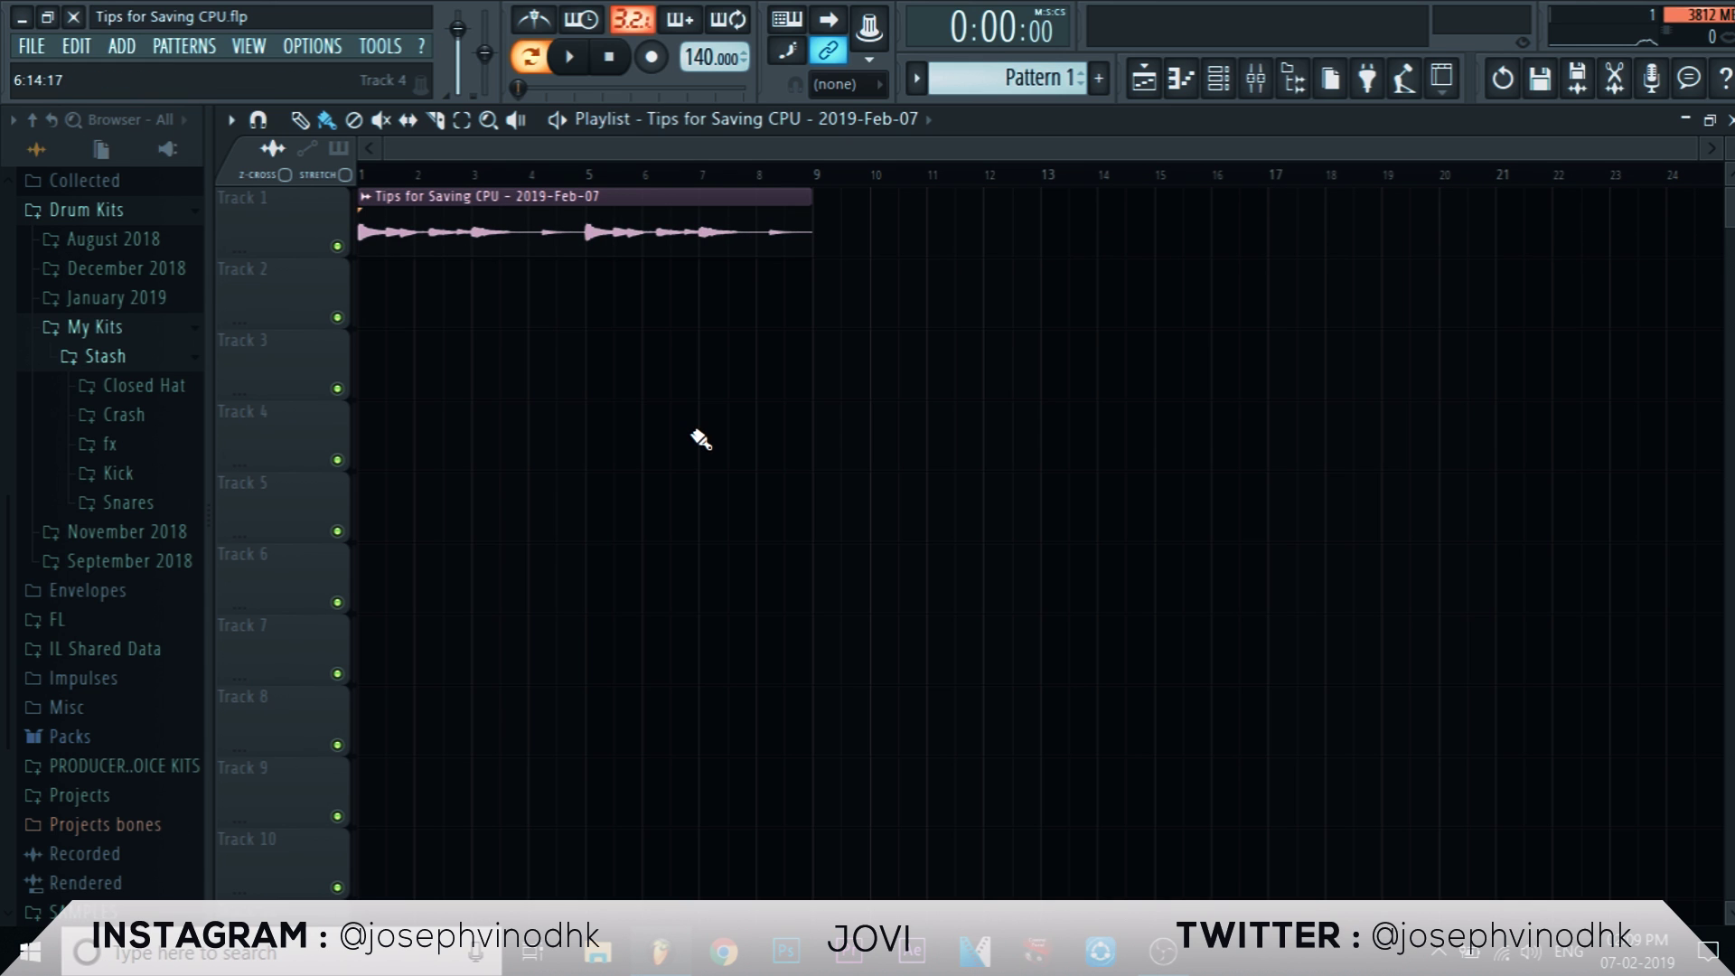